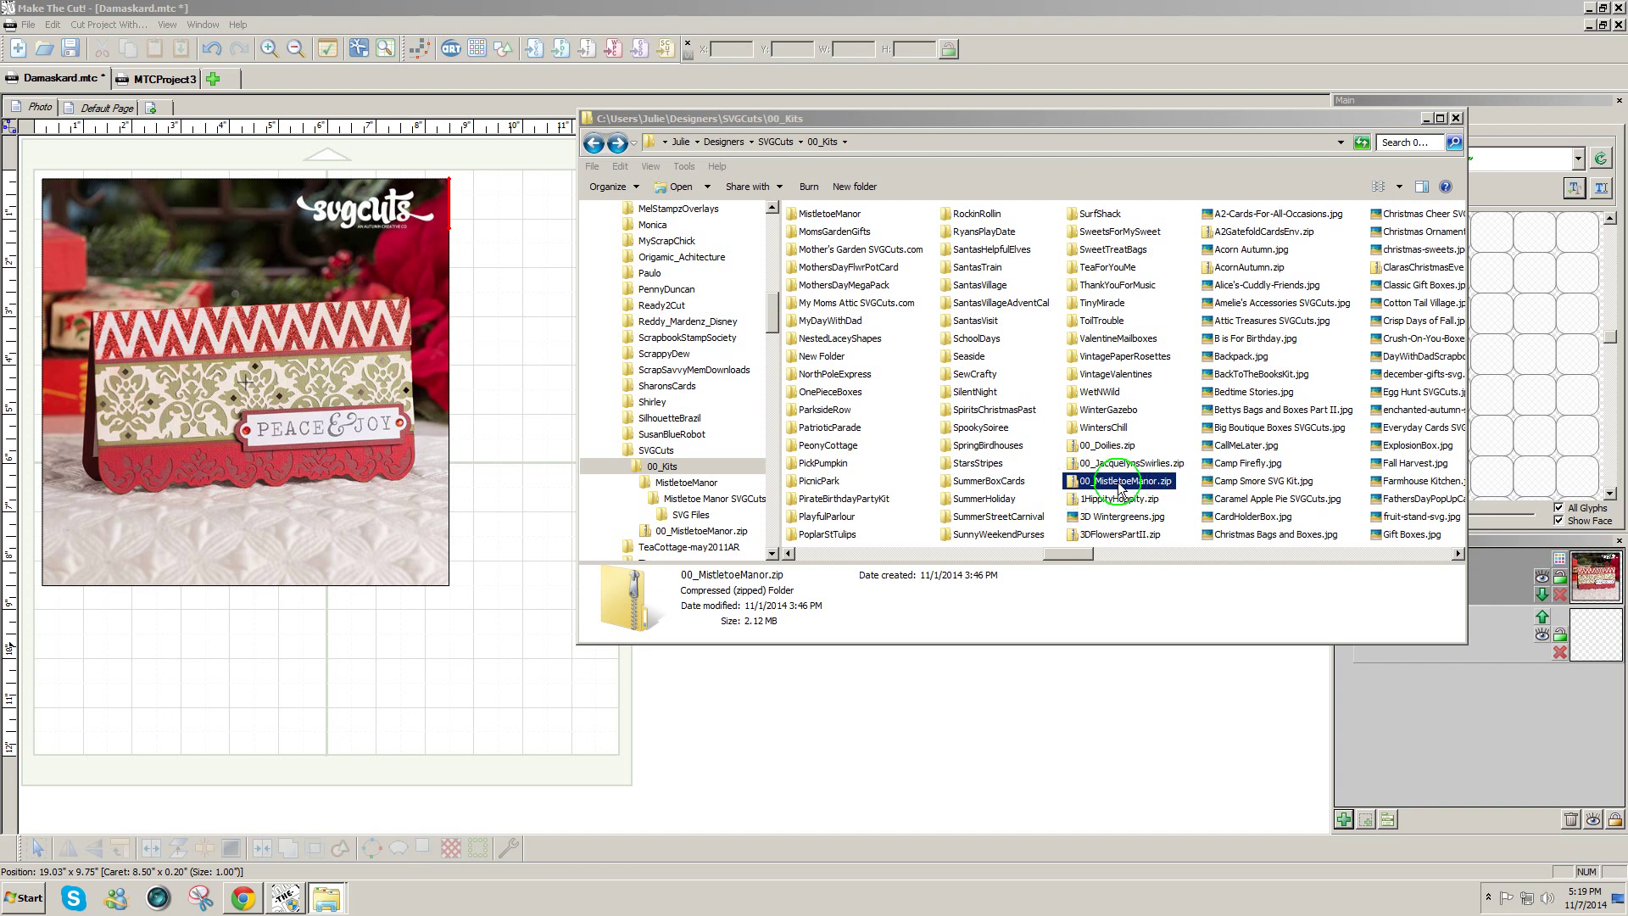
# Extract the Mistletoe Manor kit zip to the suggested folder.
pyautogui.doubleClick(1077, 480)
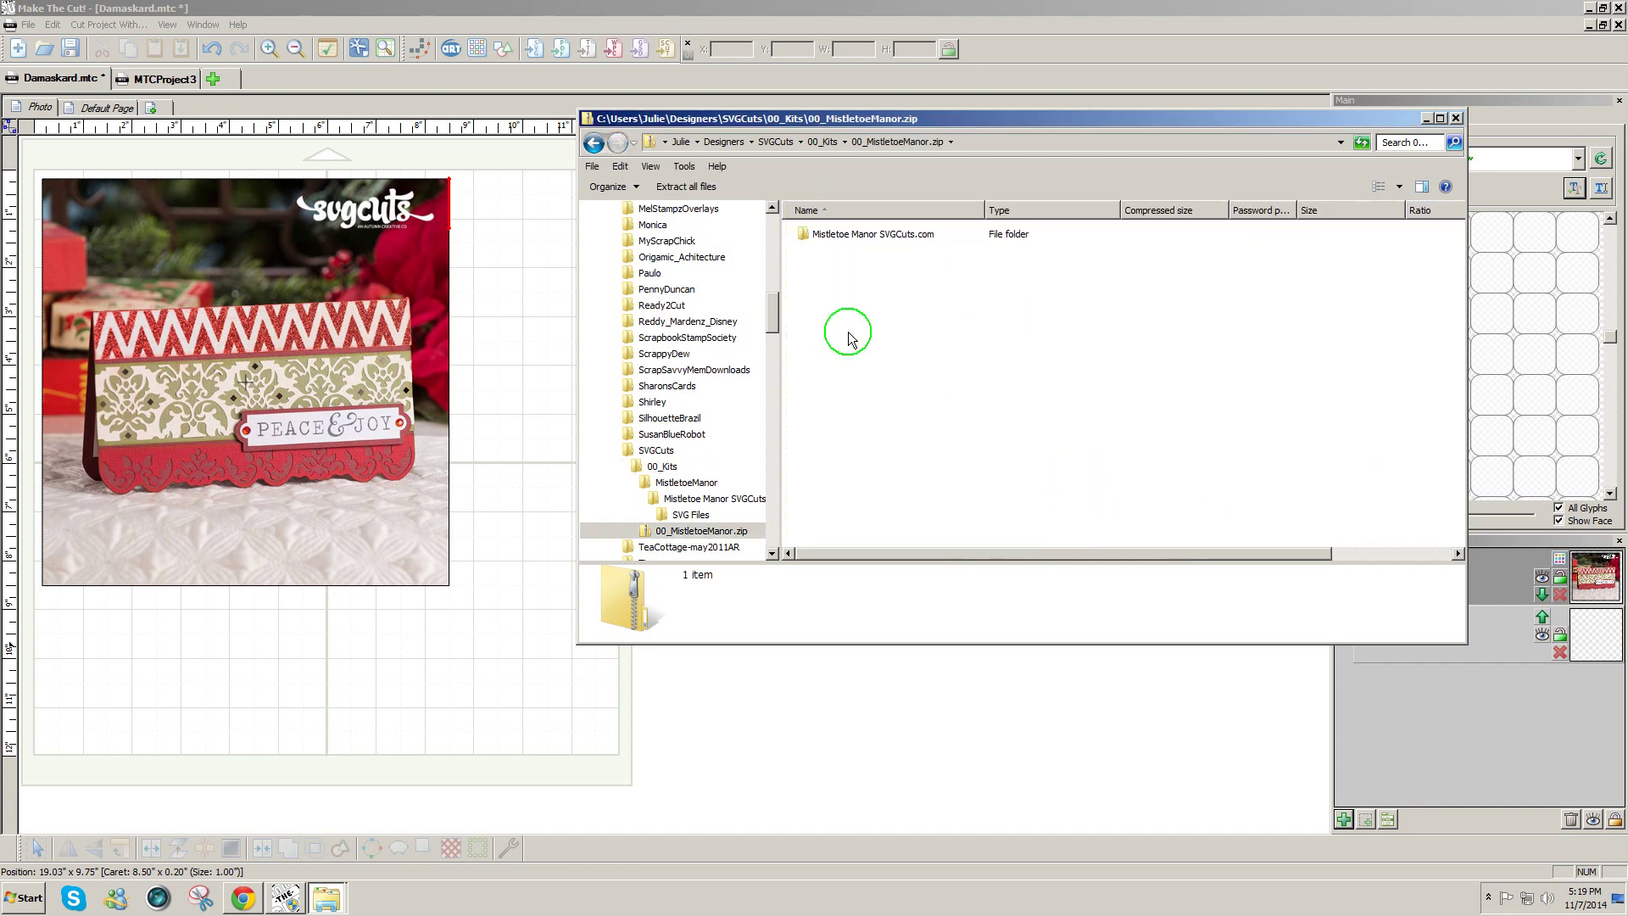
pyautogui.click(857, 237)
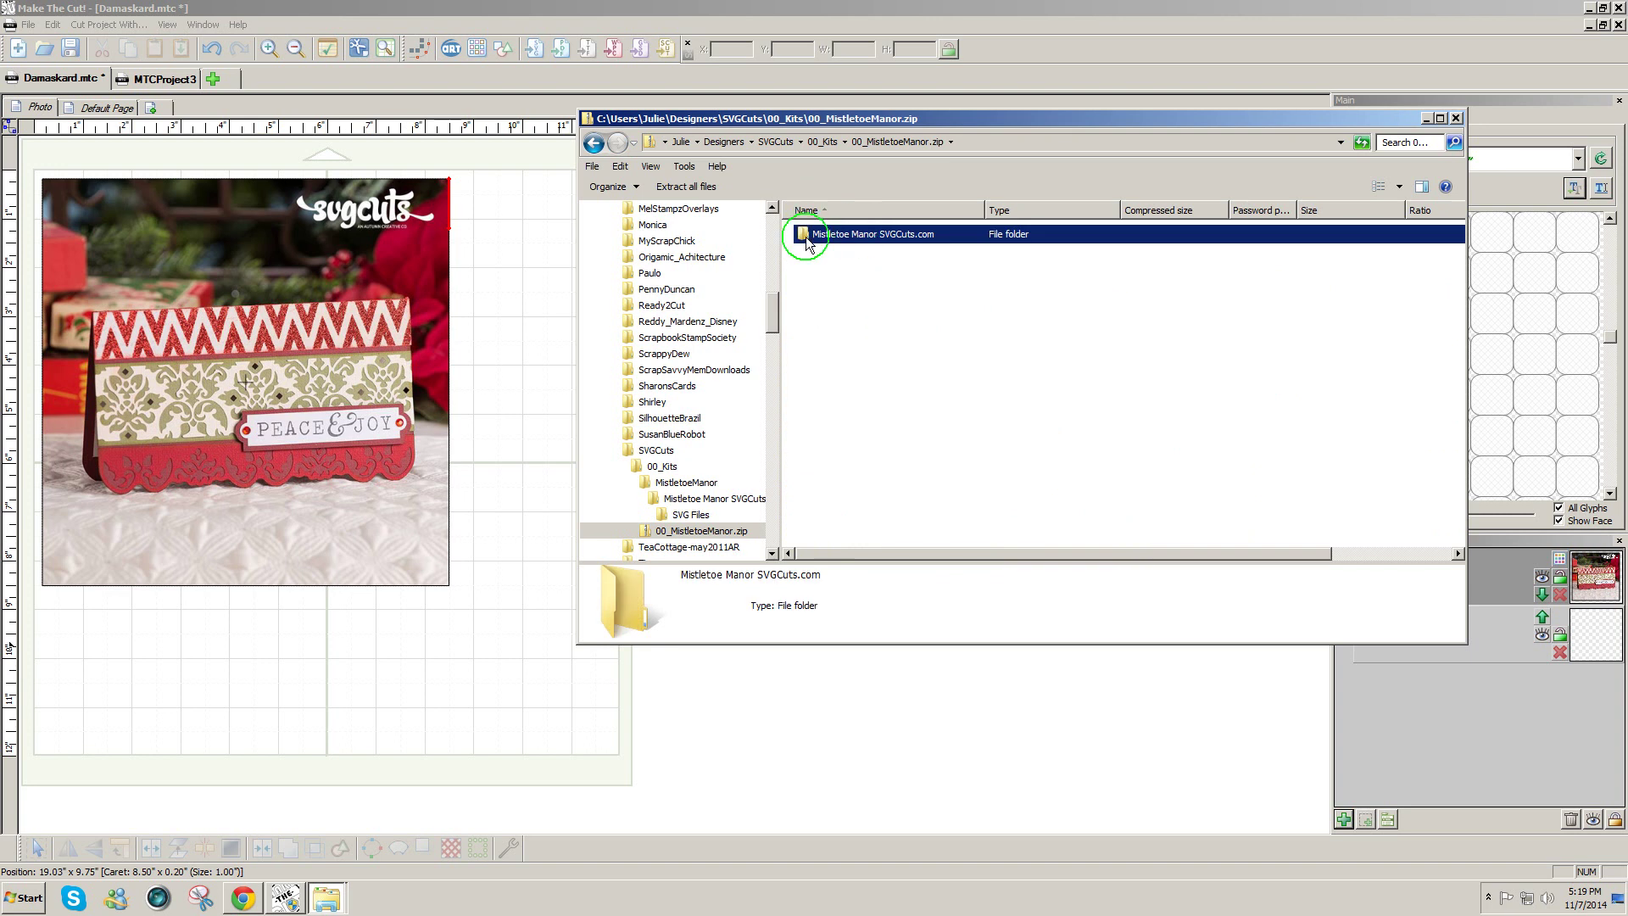
pyautogui.click(694, 188)
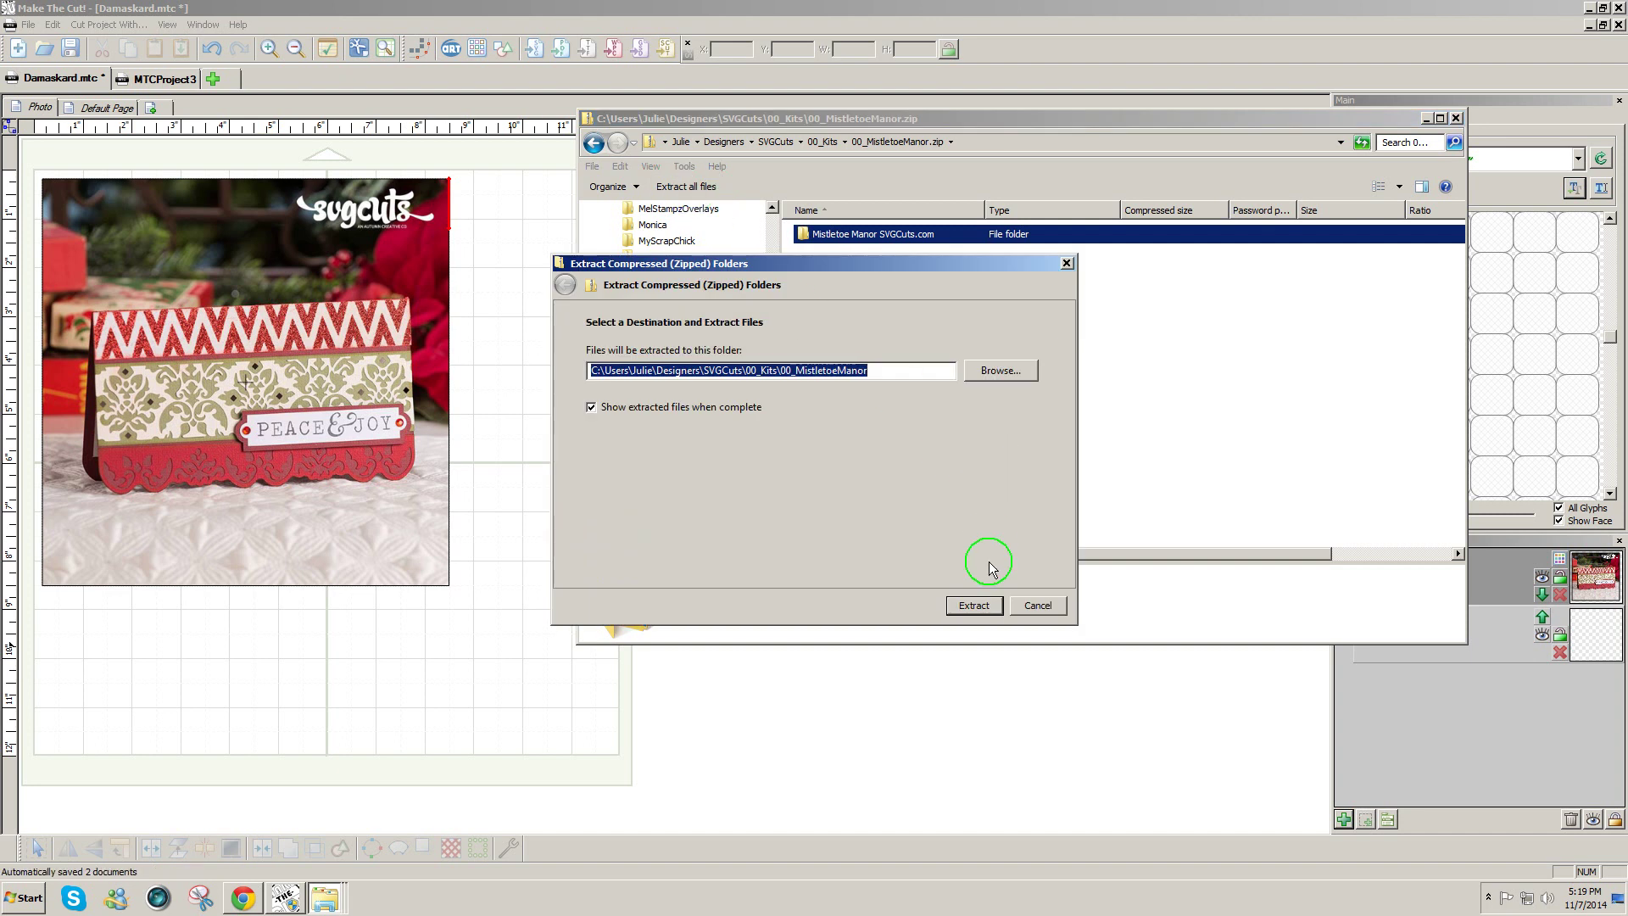
pyautogui.click(972, 605)
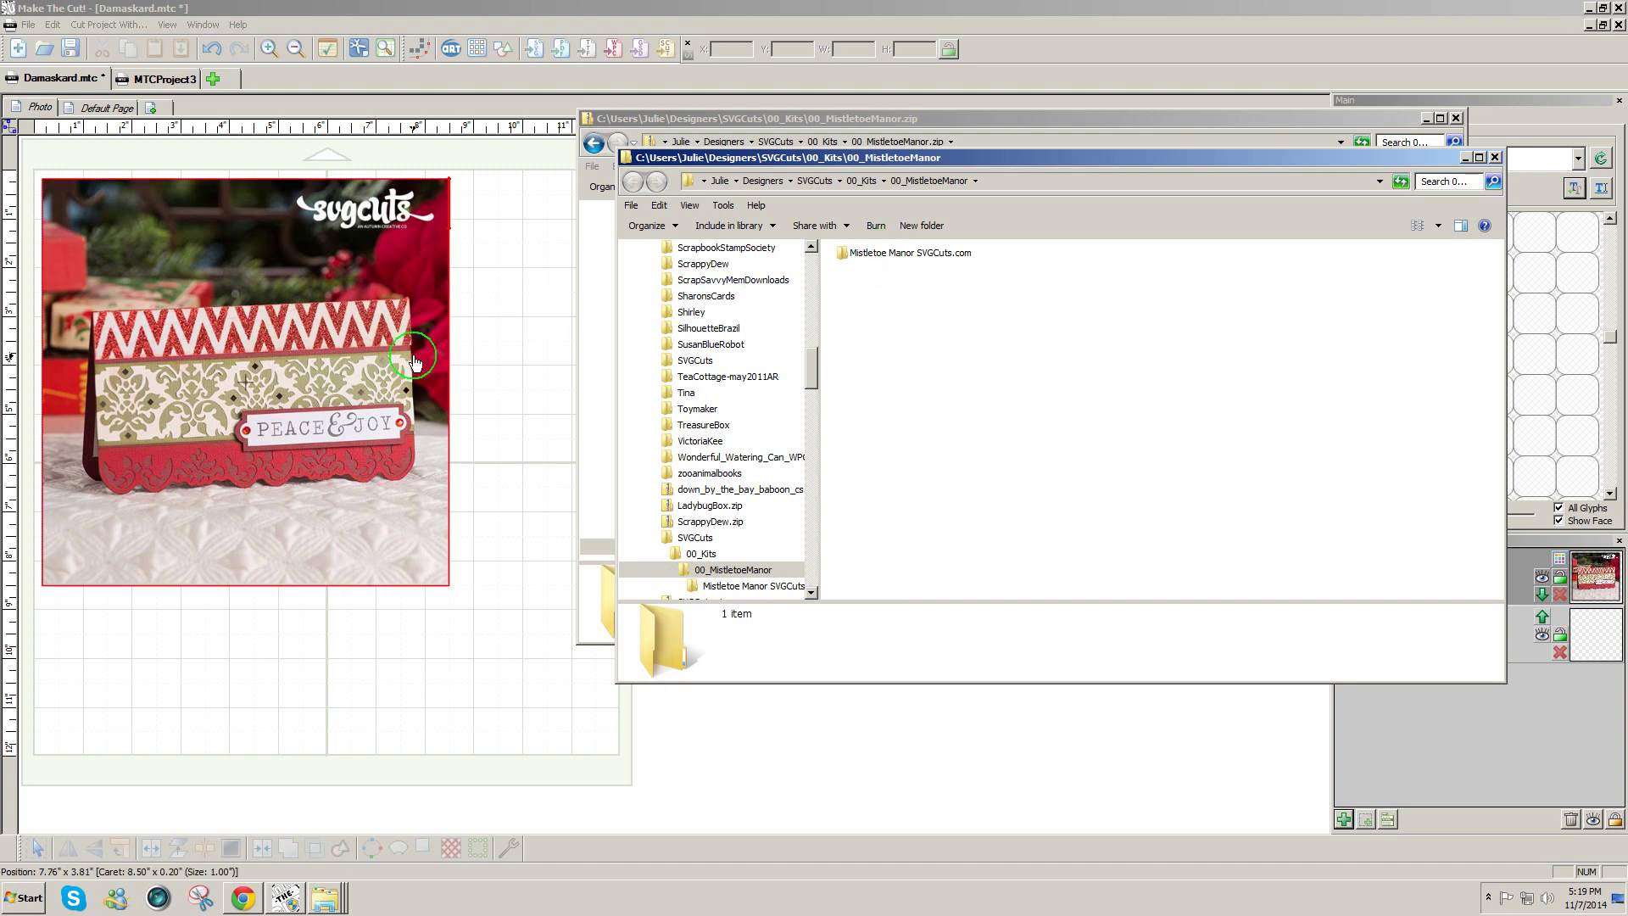
# Browse into Mistletoe Manor SVGCuts.com > SVG Files, then bring up the empty MTCProject3 project.
pyautogui.click(903, 255)
pyautogui.doubleClick(904, 255)
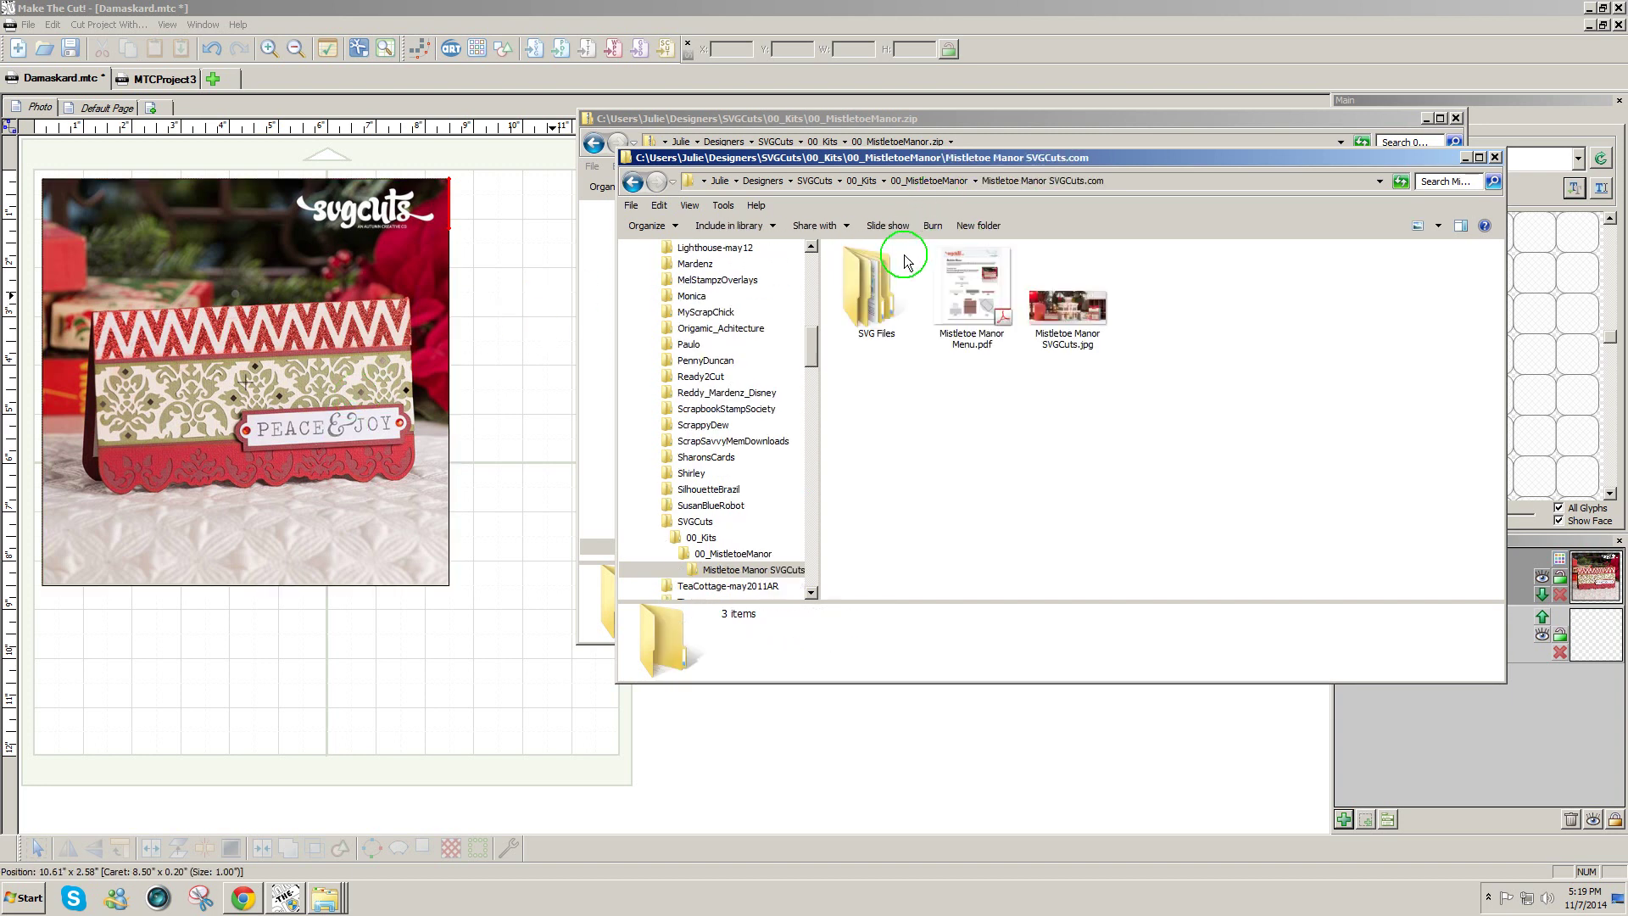
pyautogui.doubleClick(871, 320)
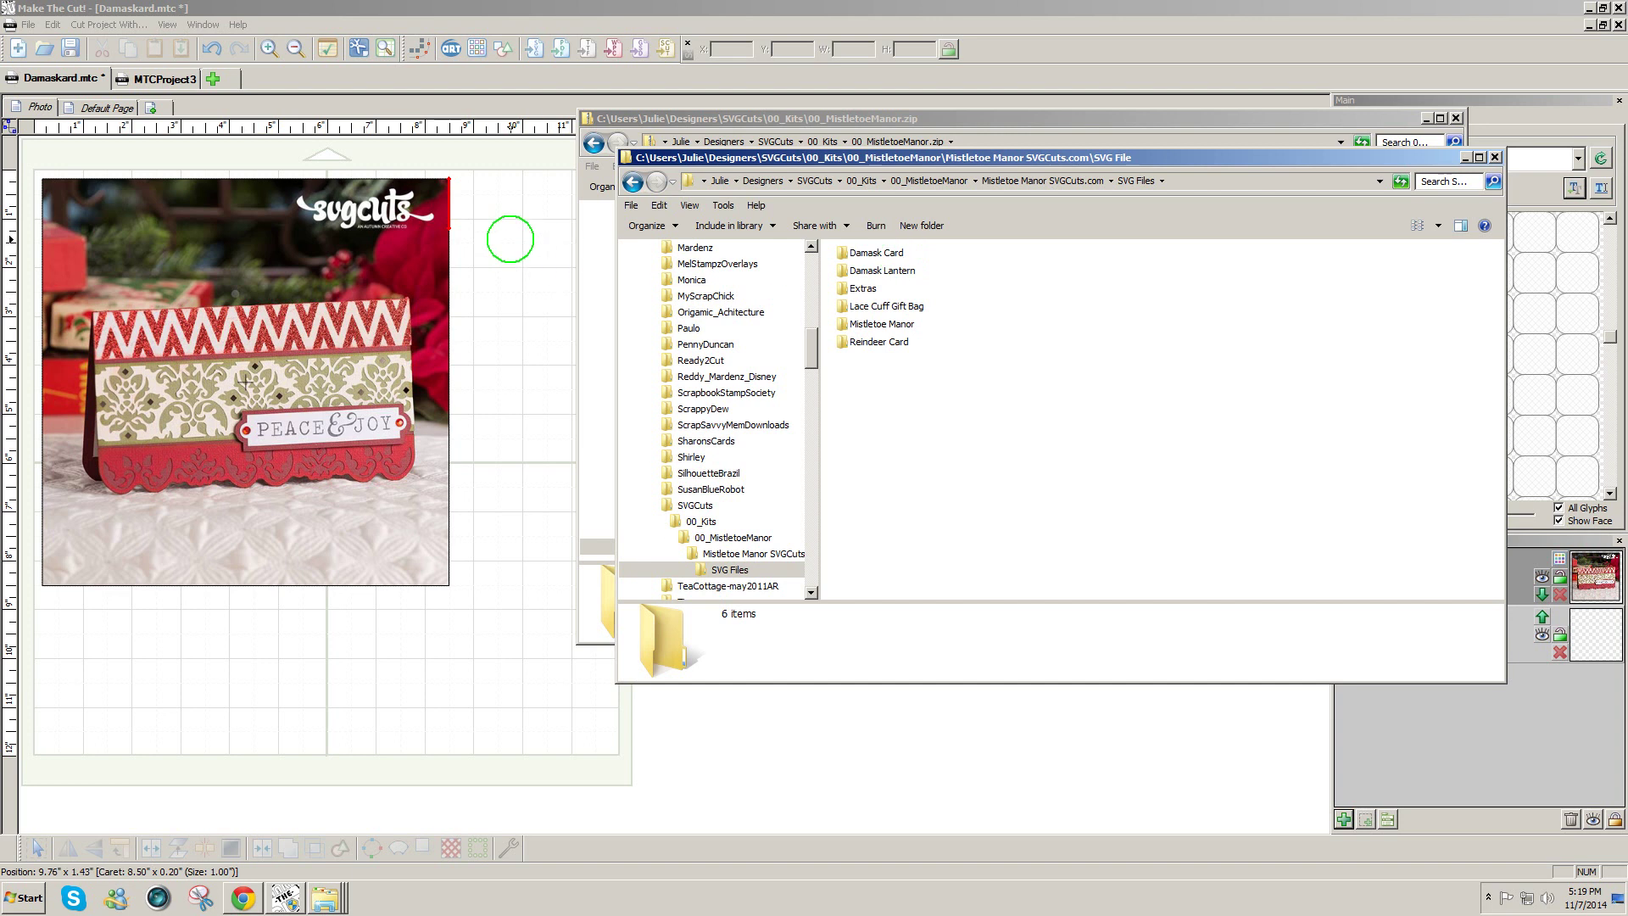
pyautogui.click(165, 78)
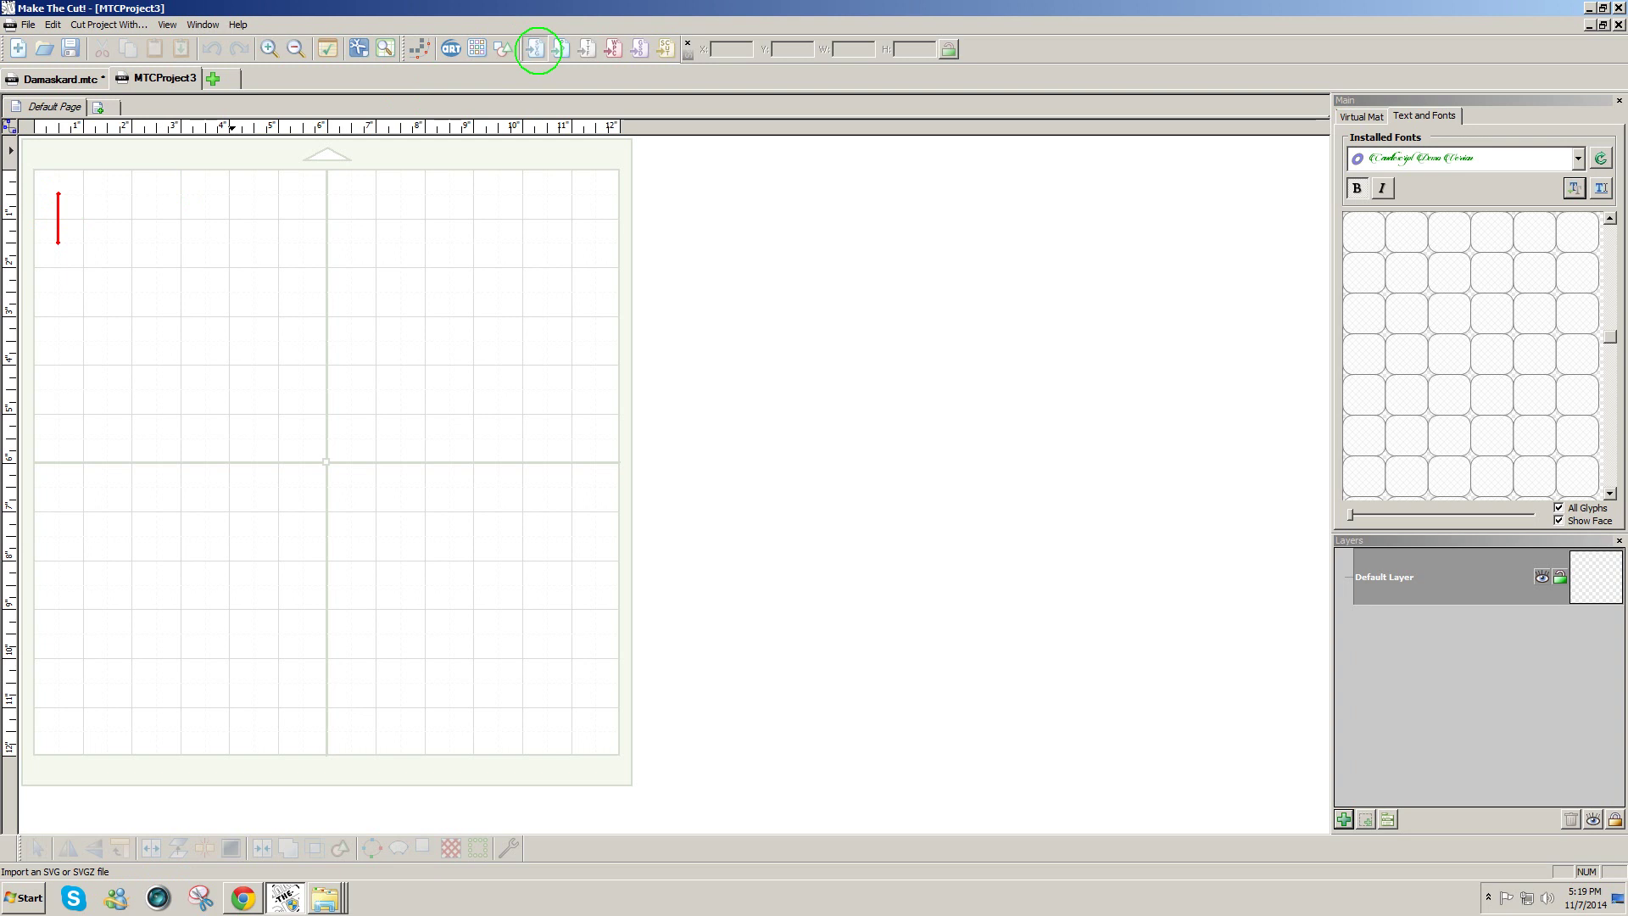
# Import all eight Damask Card .svg files, from card_base.svg onward, onto the MTCProject3 mat.
pyautogui.click(535, 48)
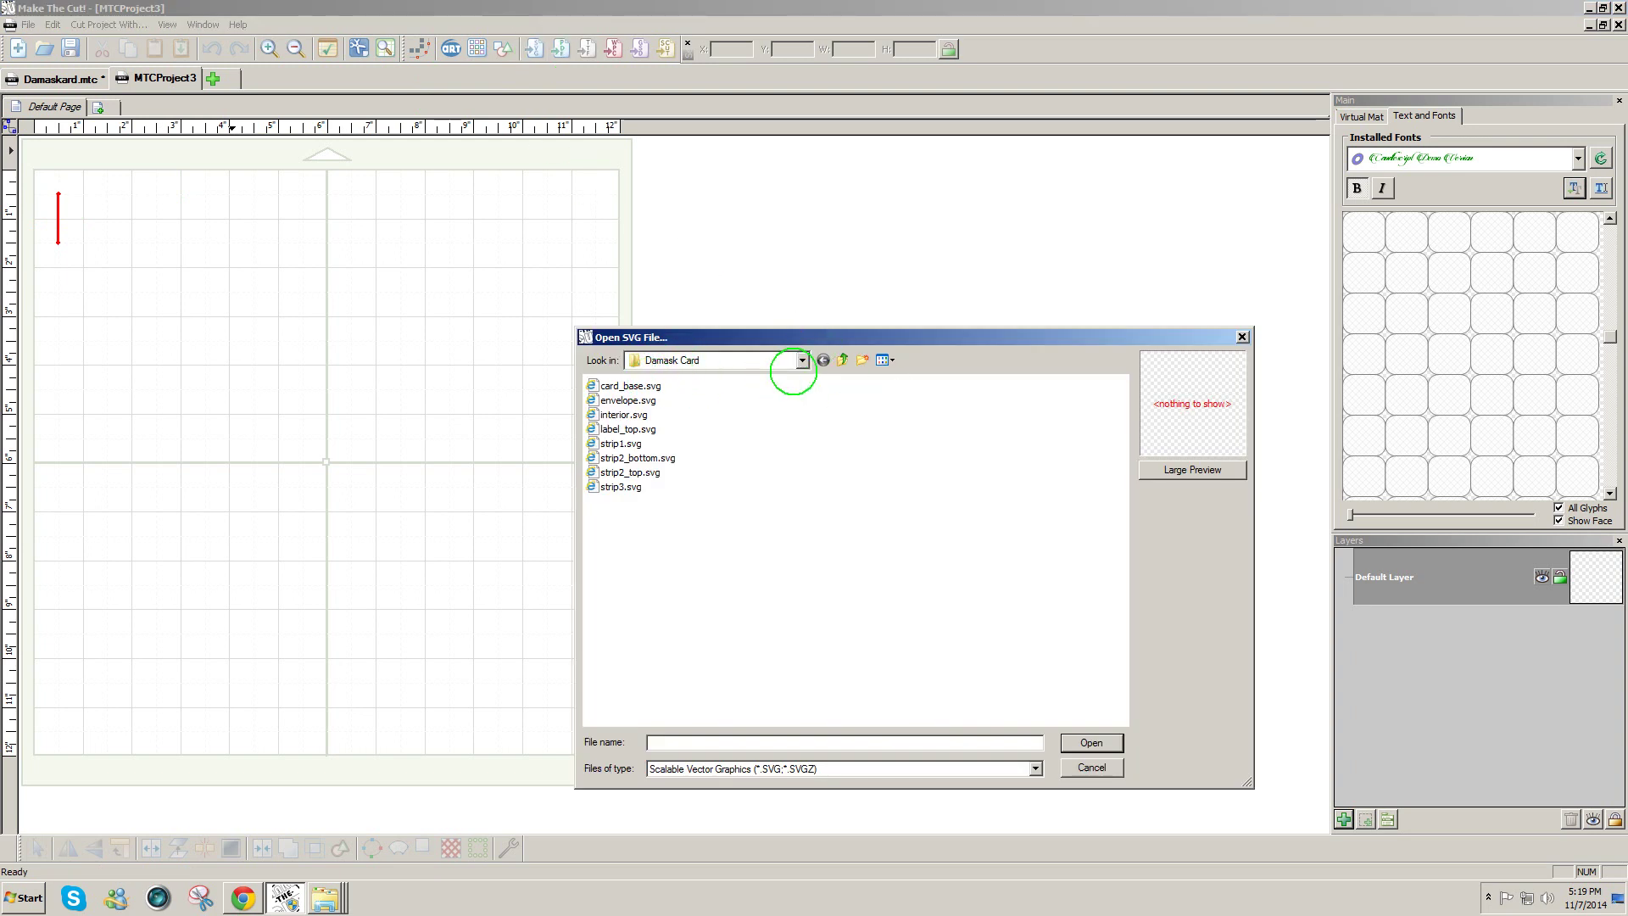
pyautogui.click(843, 359)
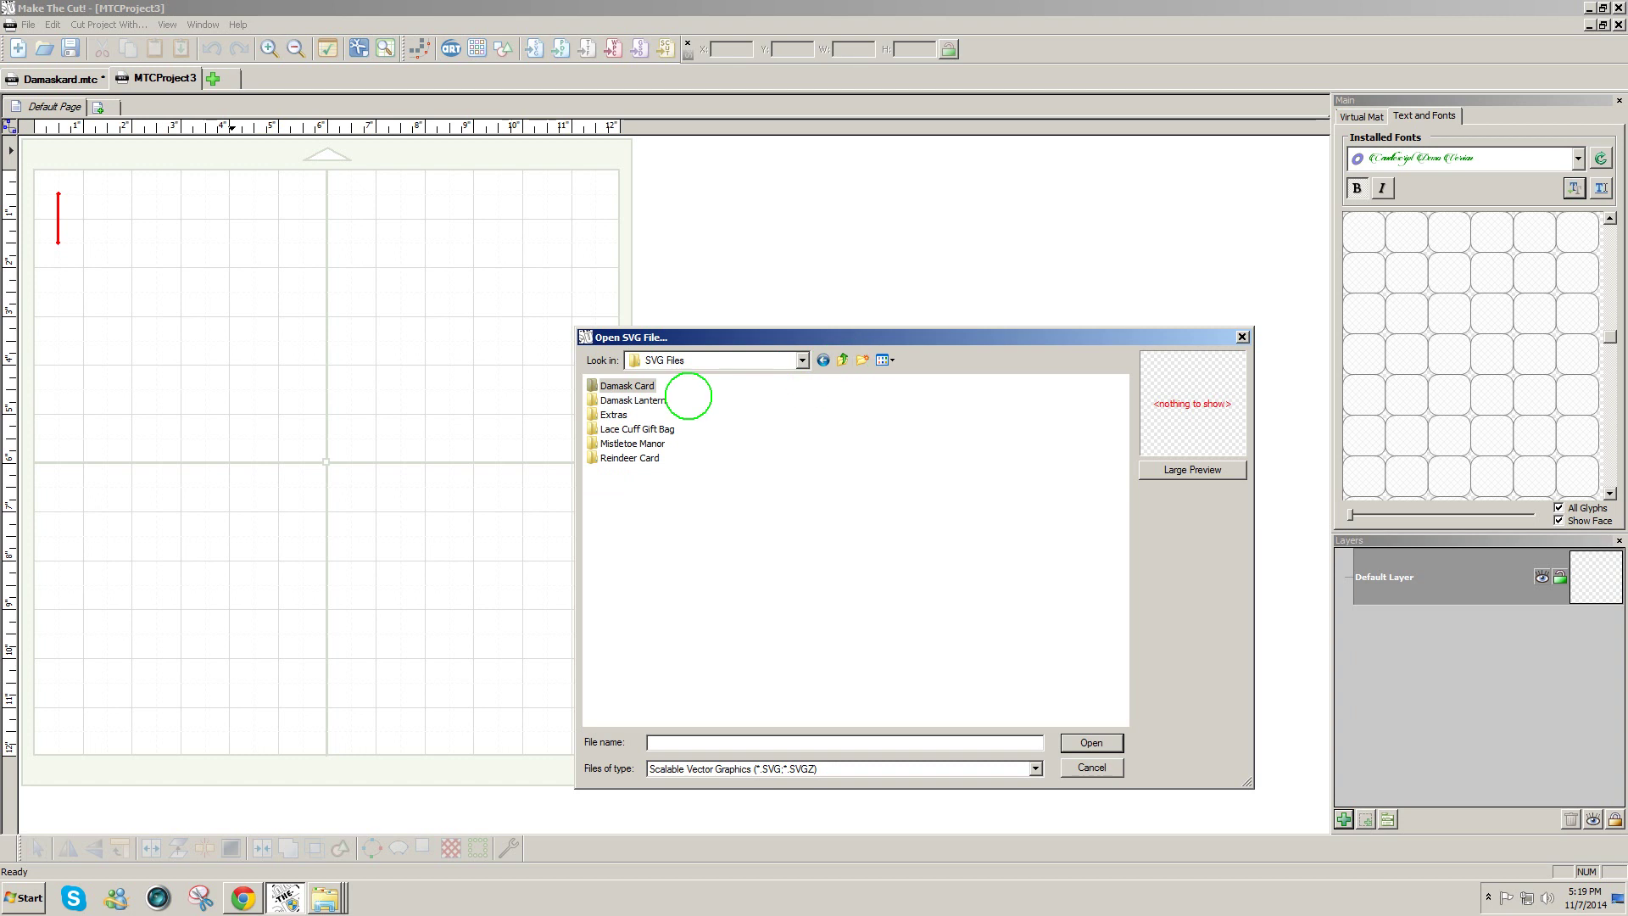
pyautogui.doubleClick(627, 386)
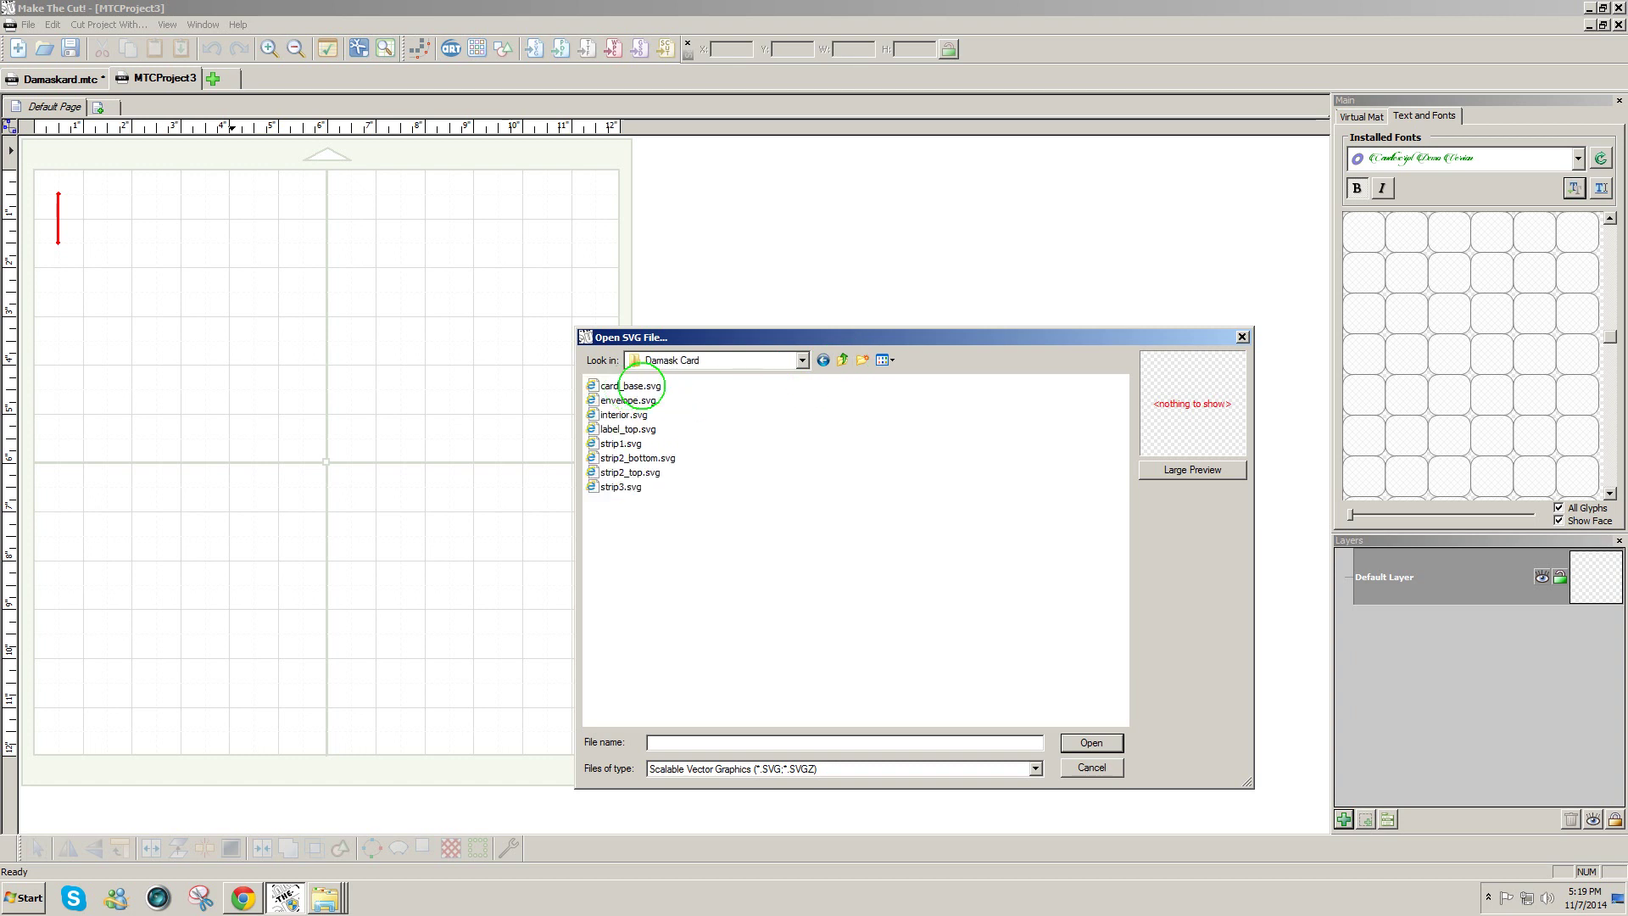
pyautogui.click(642, 386)
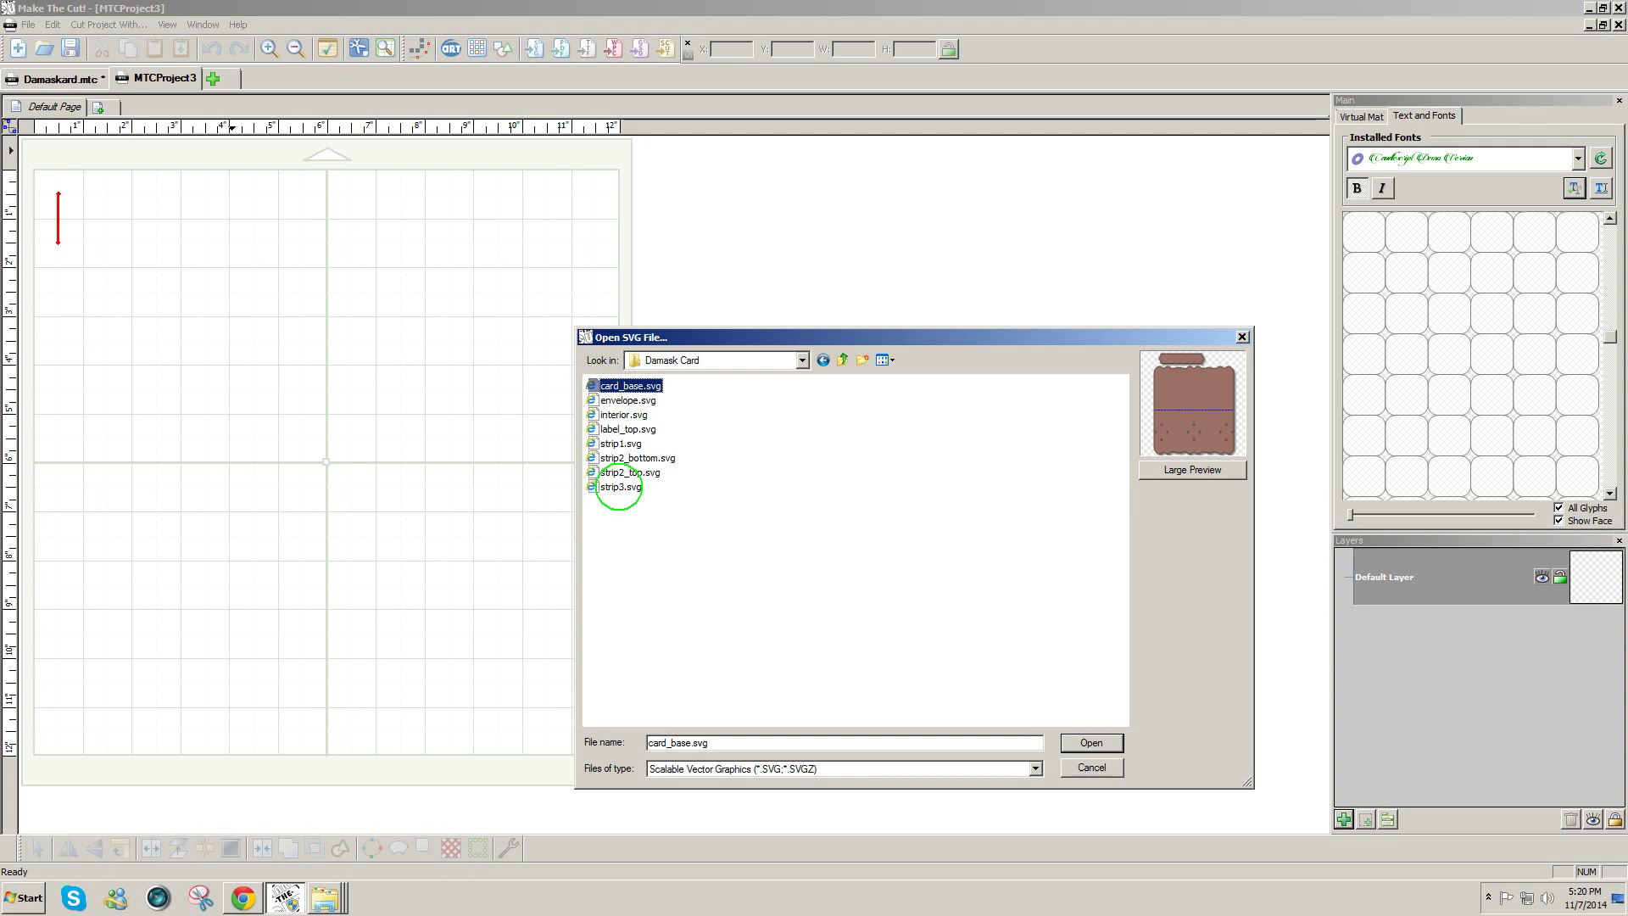
pyautogui.keyDown('shift'); pyautogui.click(619, 487); pyautogui.keyUp('shift')
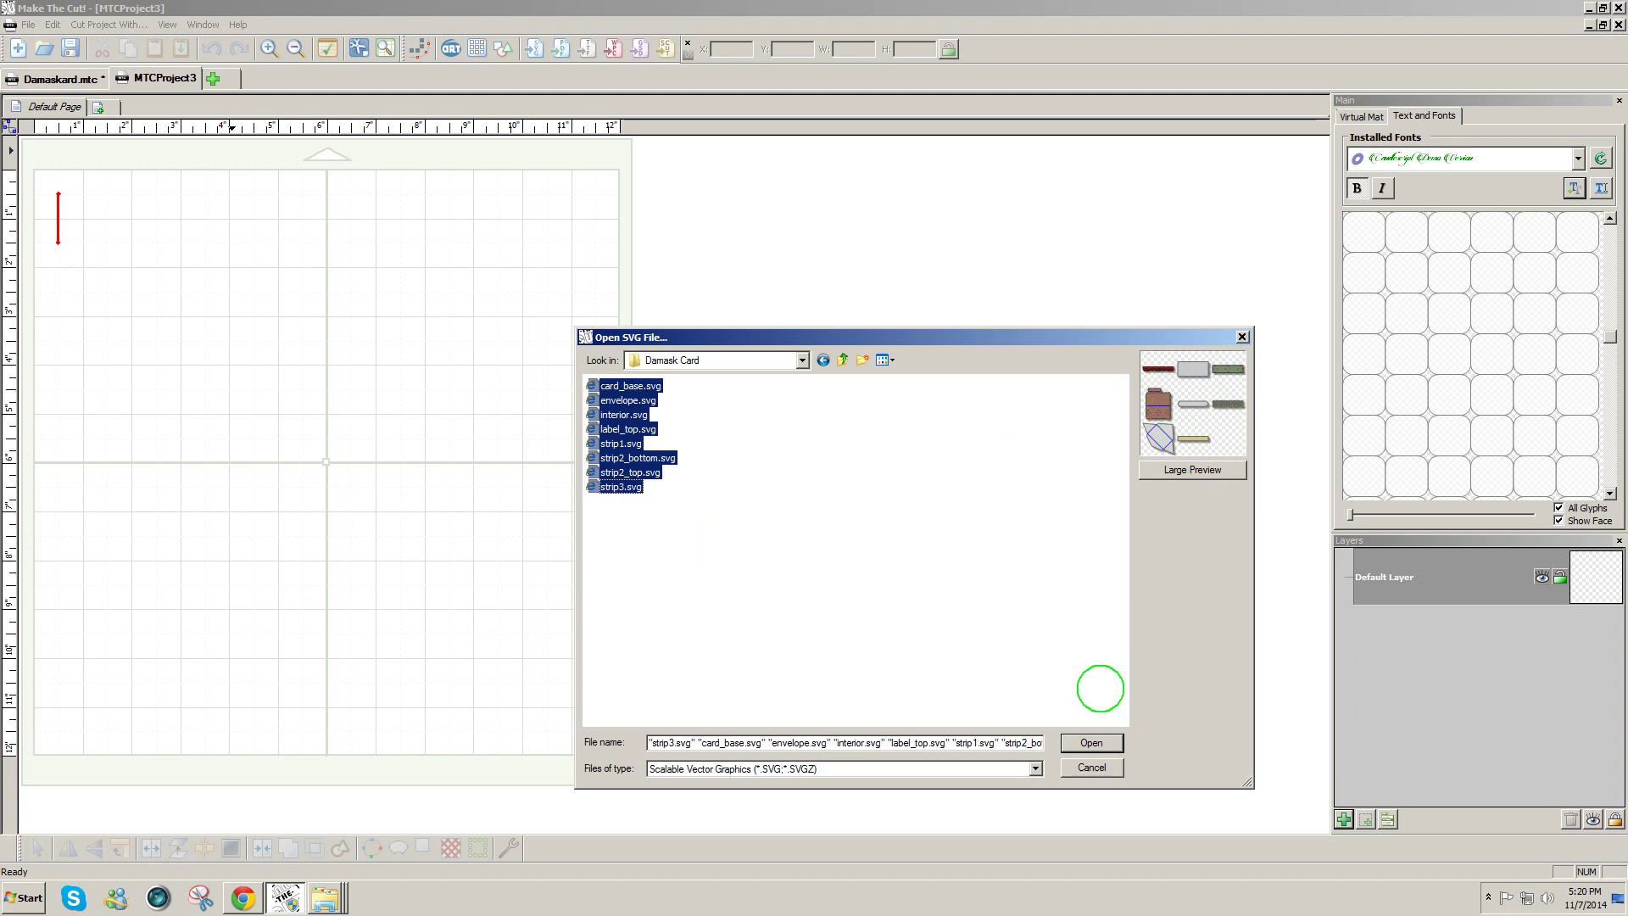
pyautogui.click(1086, 740)
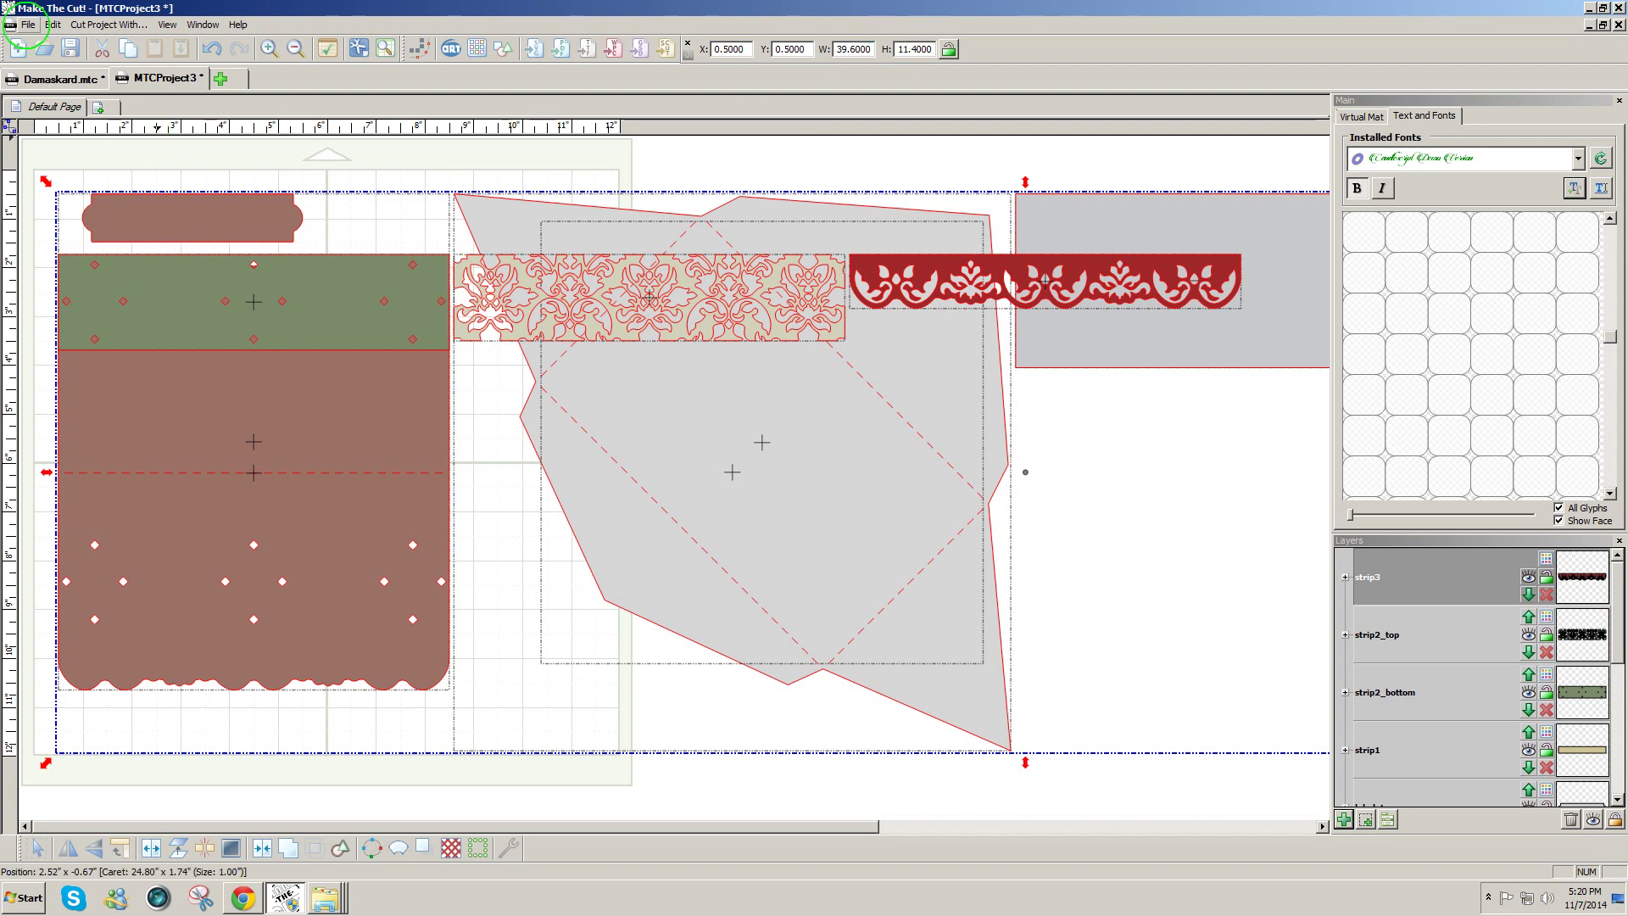
# Export the selected pieces with Sel. To SVG File as DamaskCard and acknowledge the success message.
pyautogui.click(27, 25)
pyautogui.moveTo(127, 158)
pyautogui.click(359, 217)
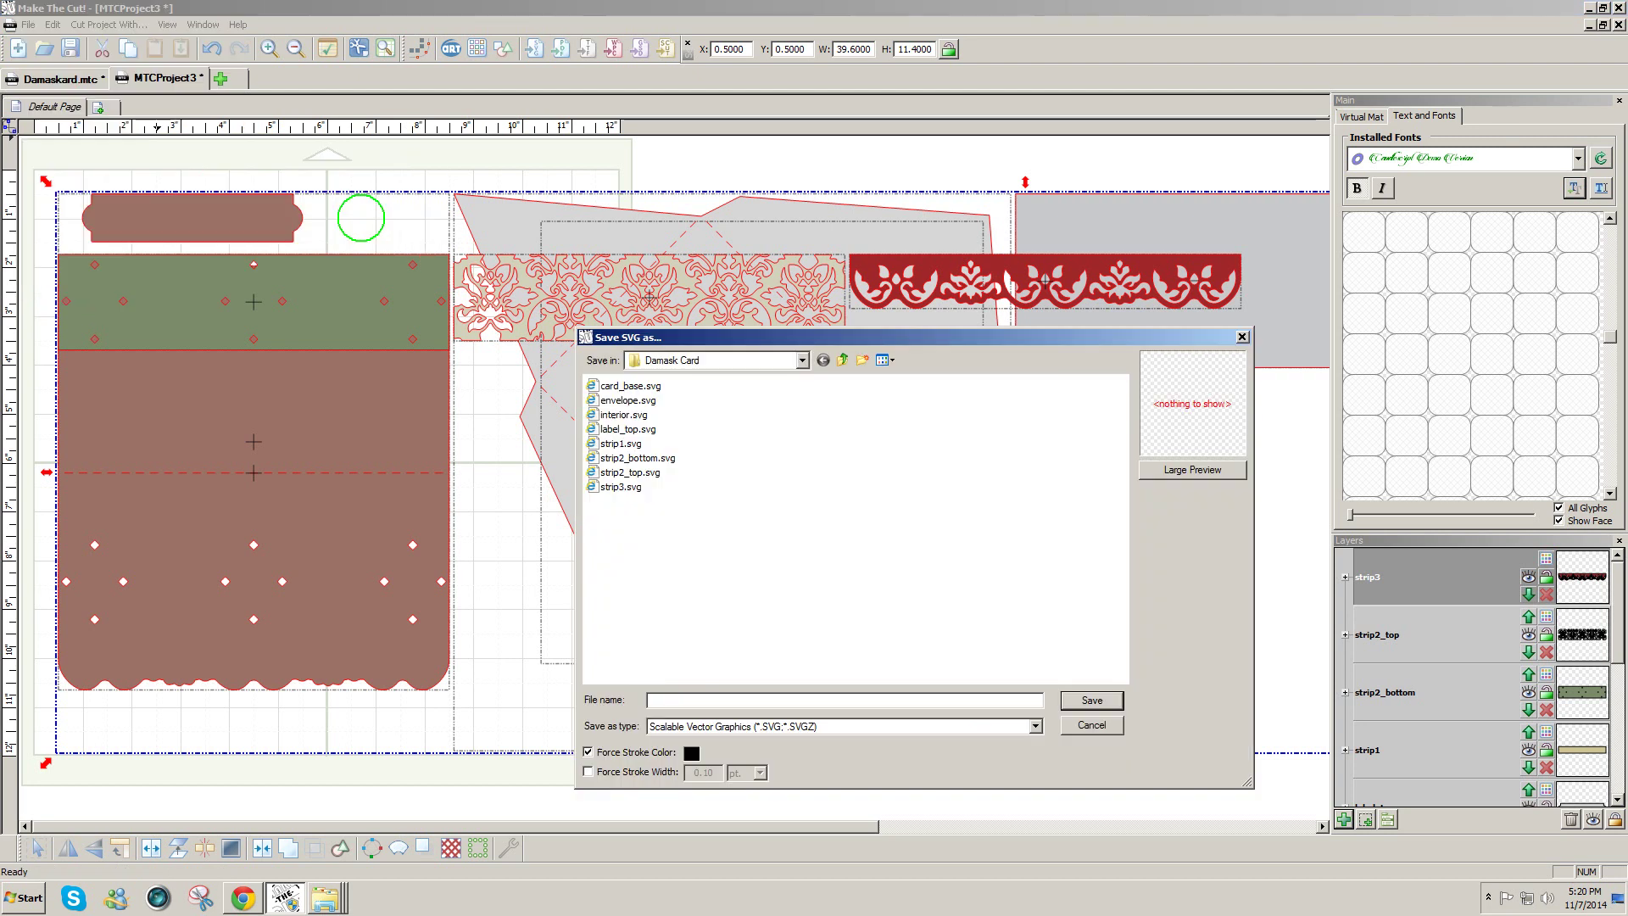
pyautogui.click(667, 699)
pyautogui.write('DamaskCard')
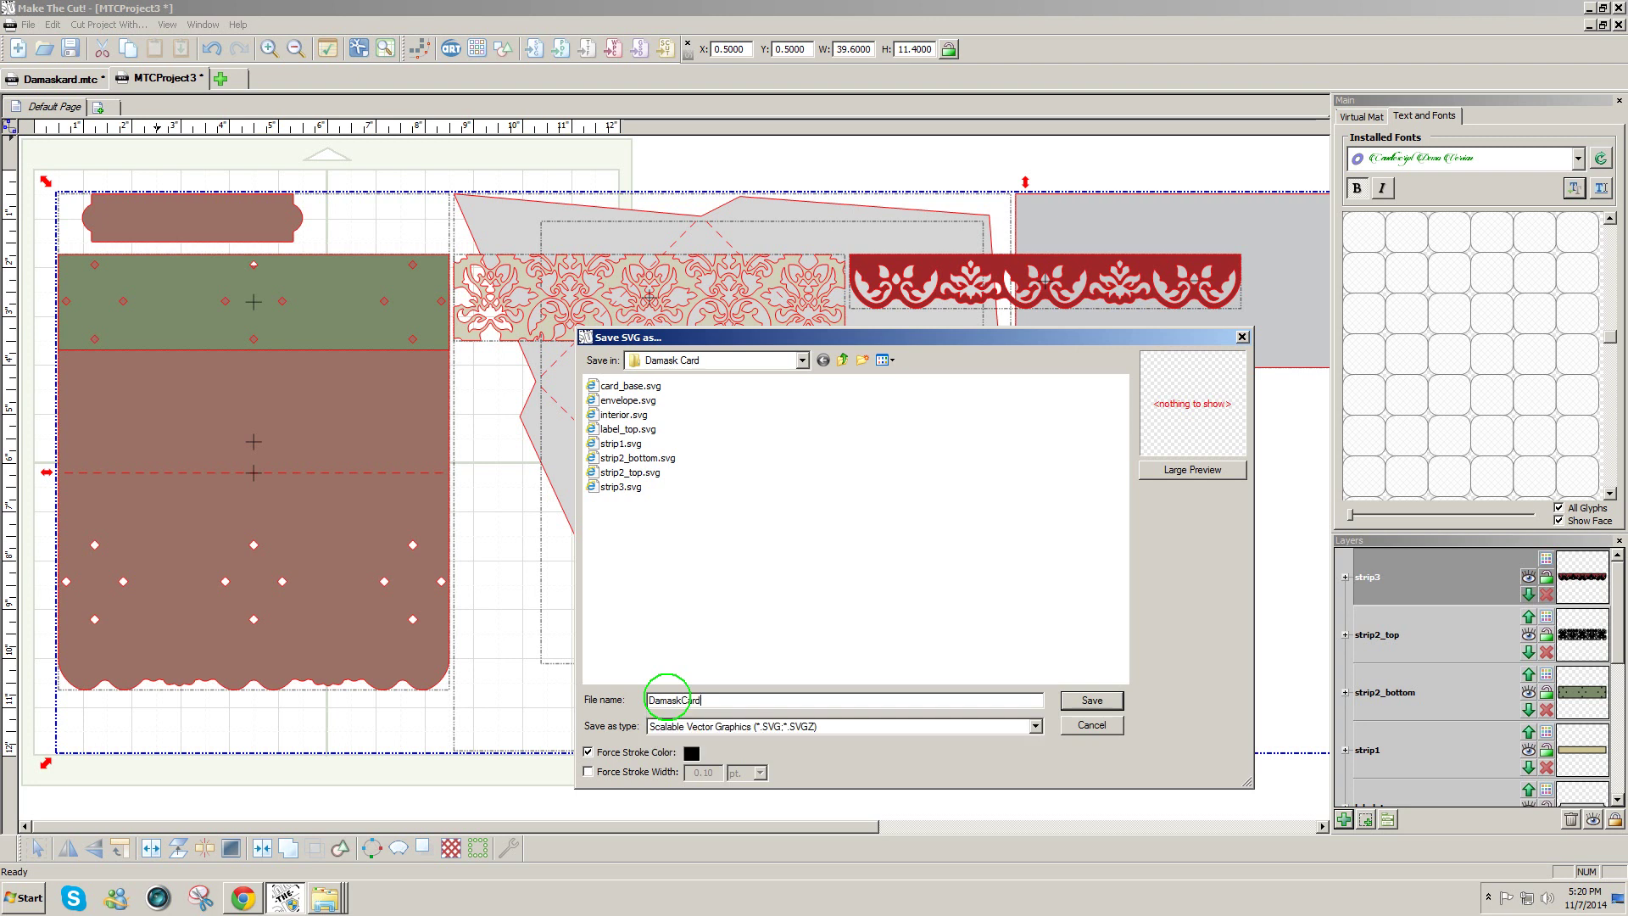
pyautogui.click(1099, 700)
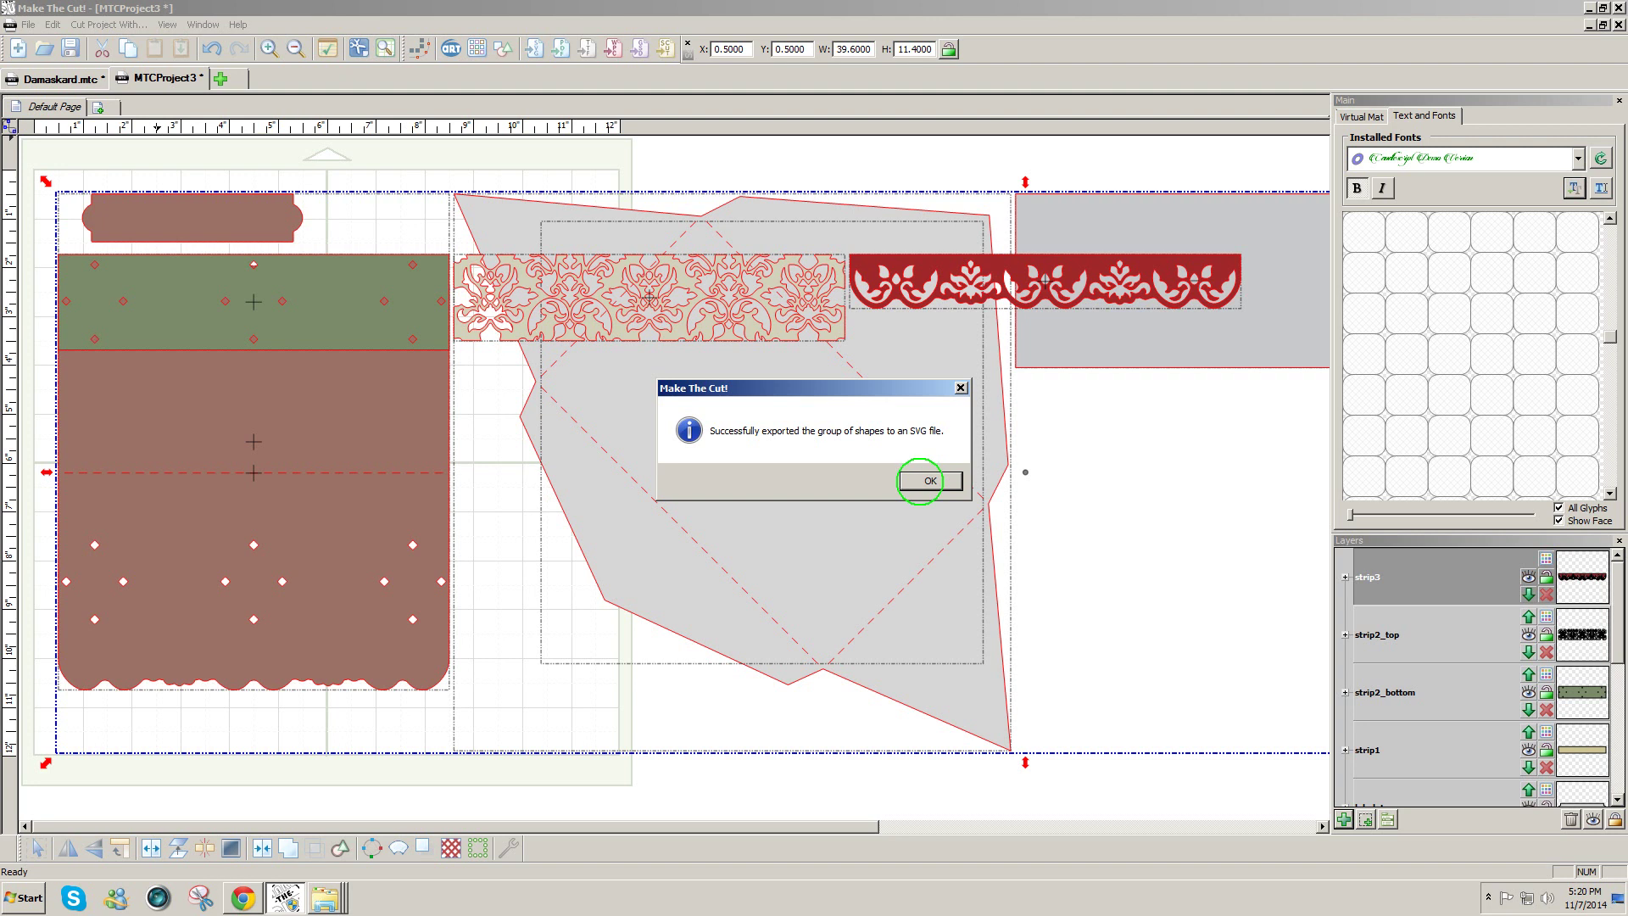
pyautogui.click(931, 480)
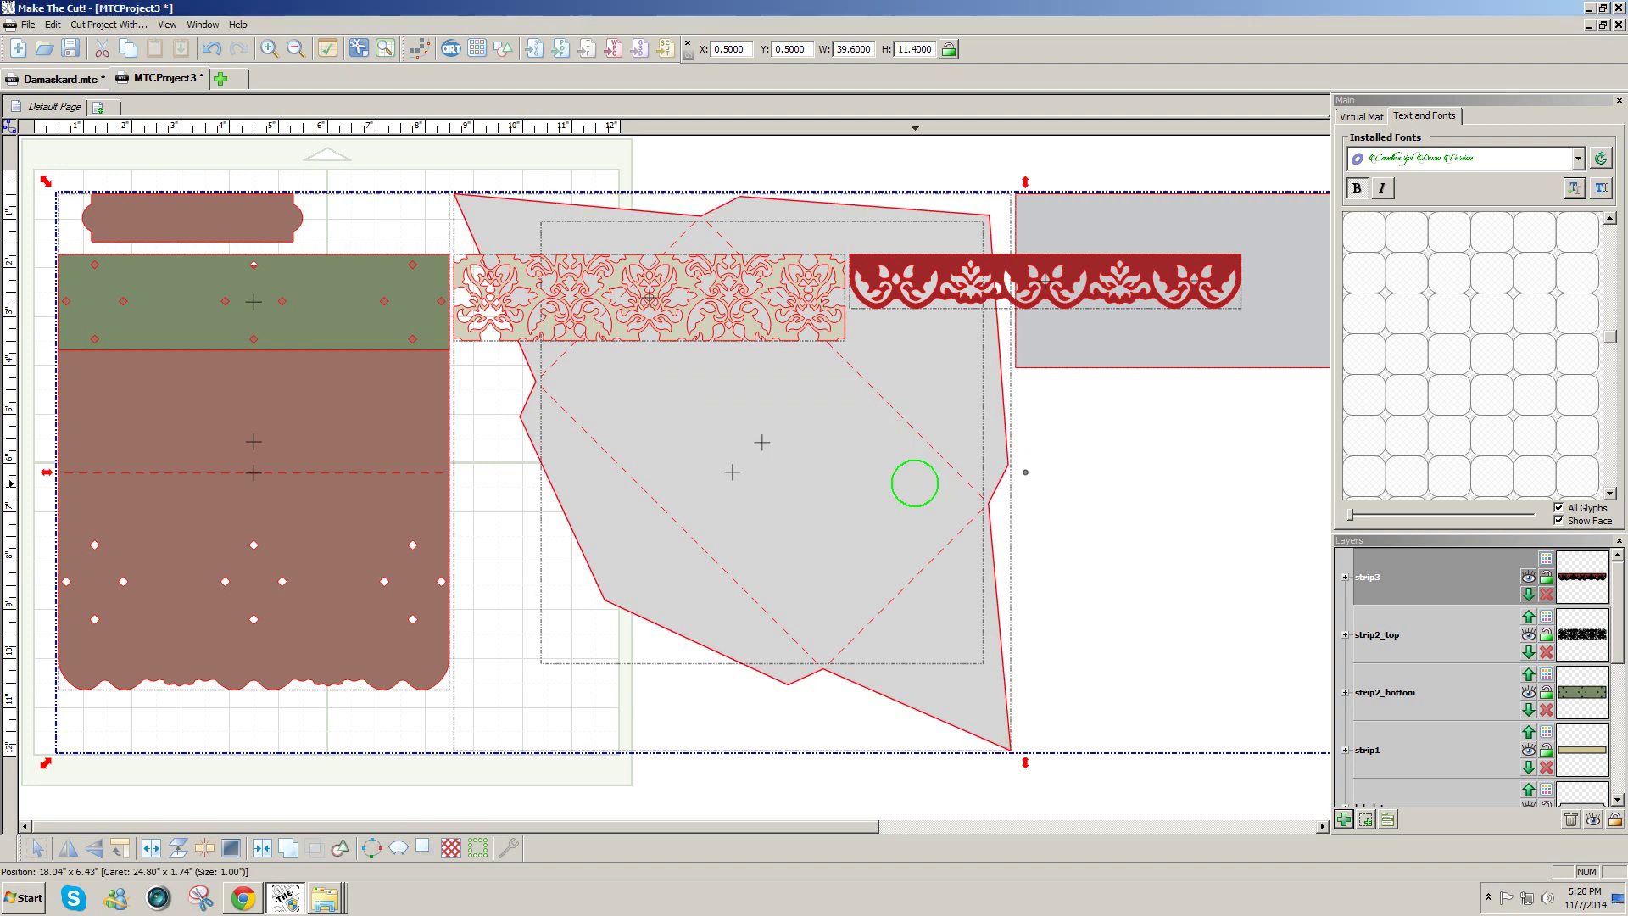
# Upload DamaskCard.svg to Cricut Design Space as a vector image and save it.
pyautogui.click(244, 901)
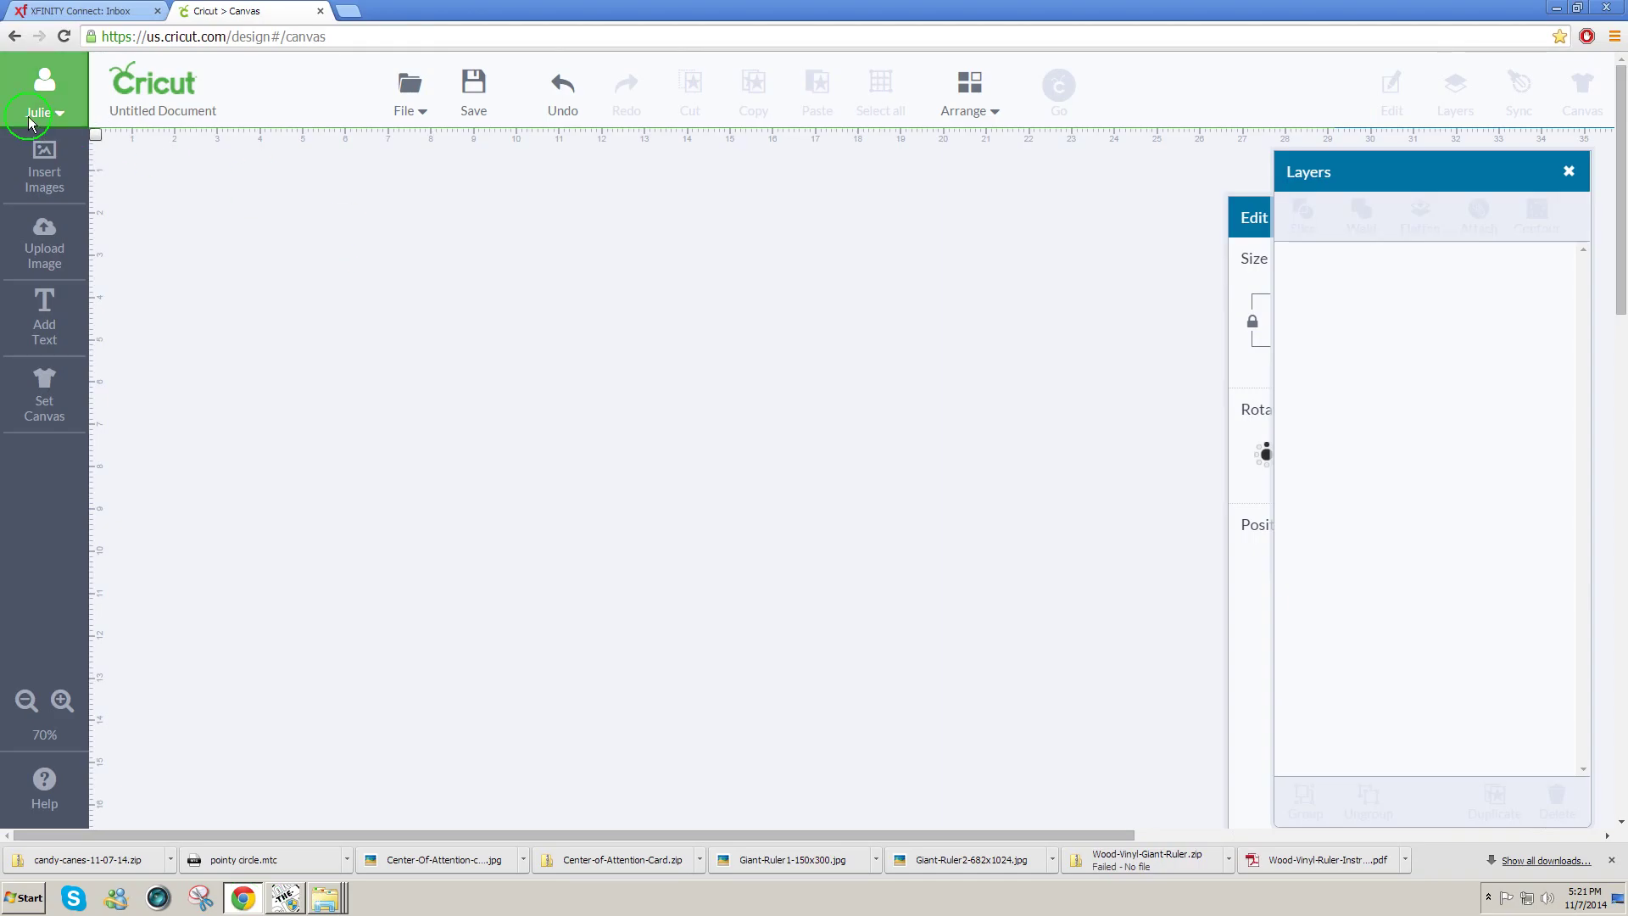
pyautogui.click(47, 236)
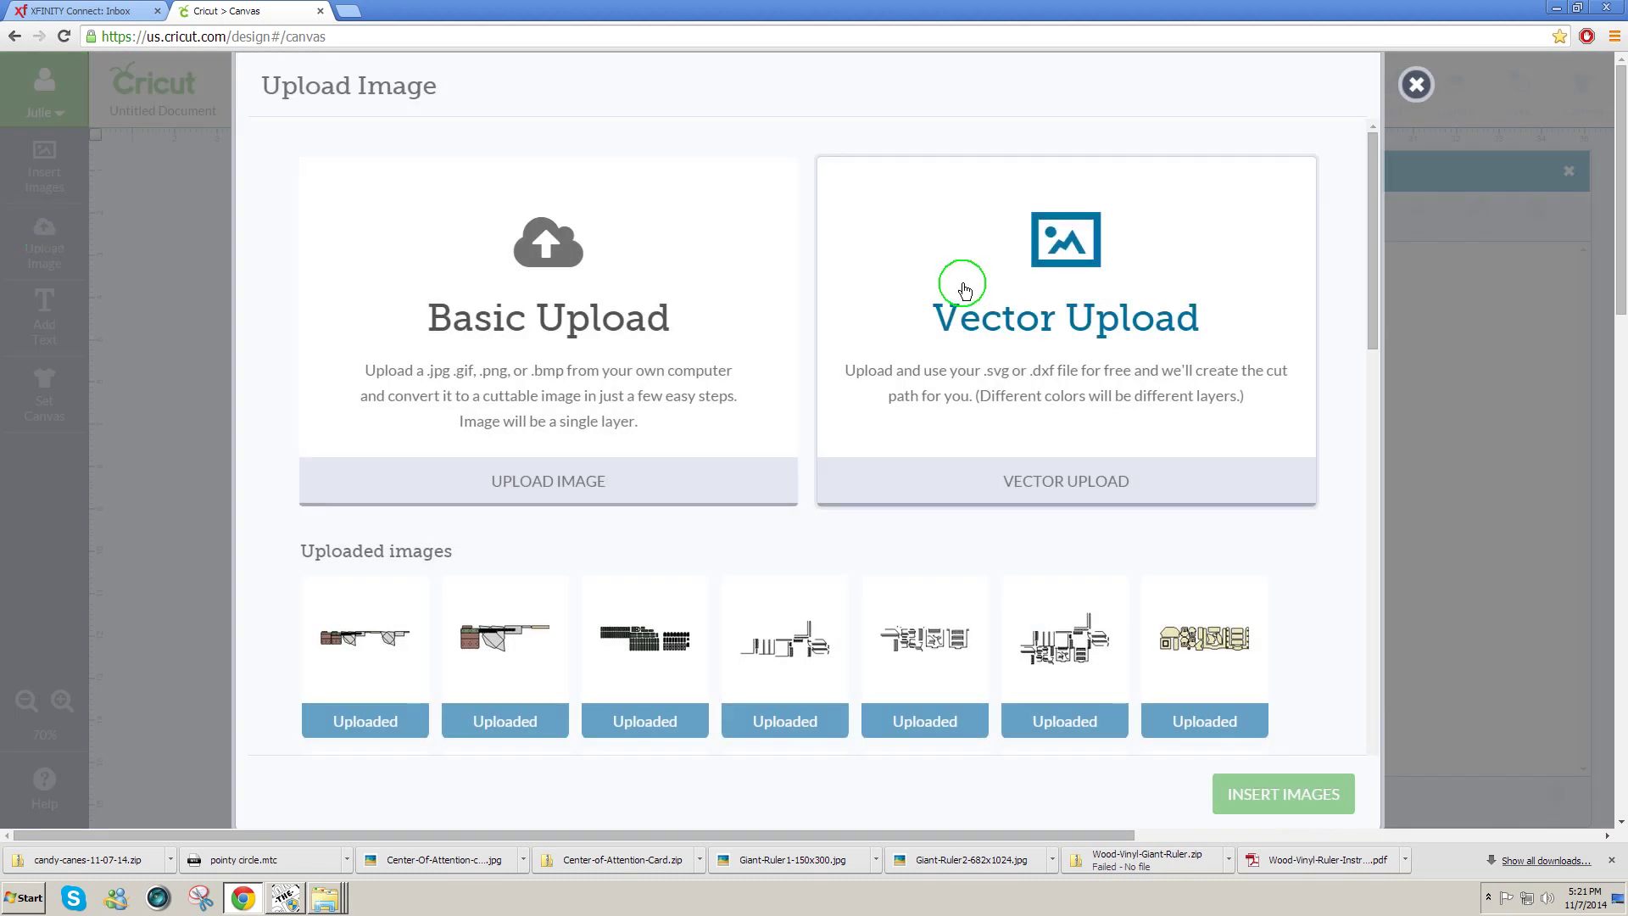
pyautogui.click(999, 317)
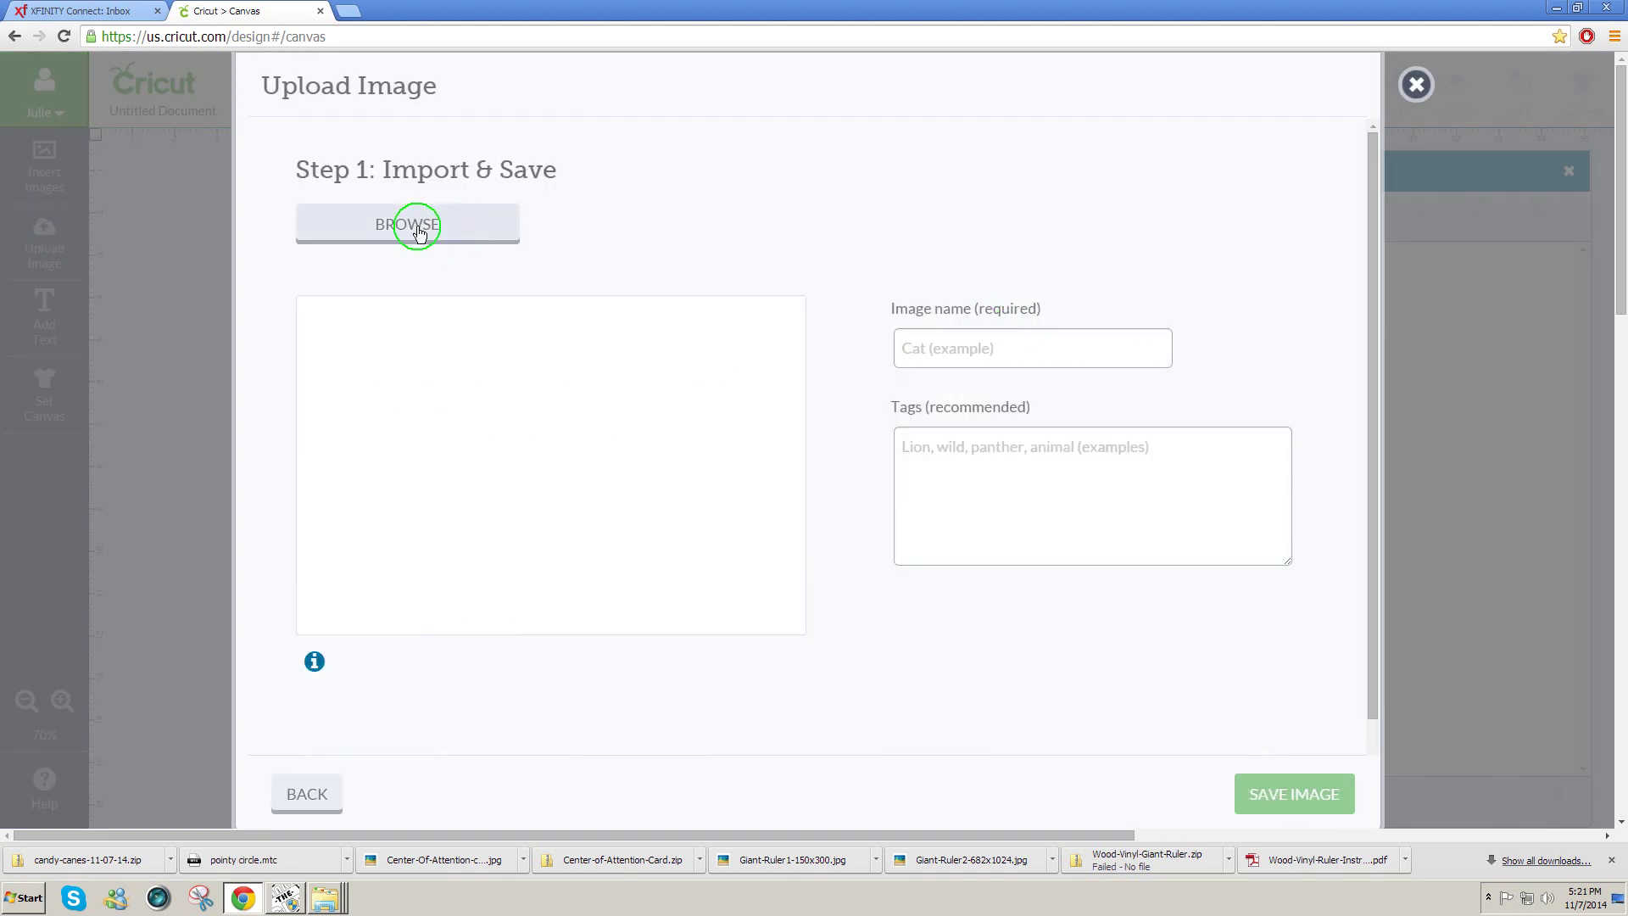
pyautogui.click(418, 231)
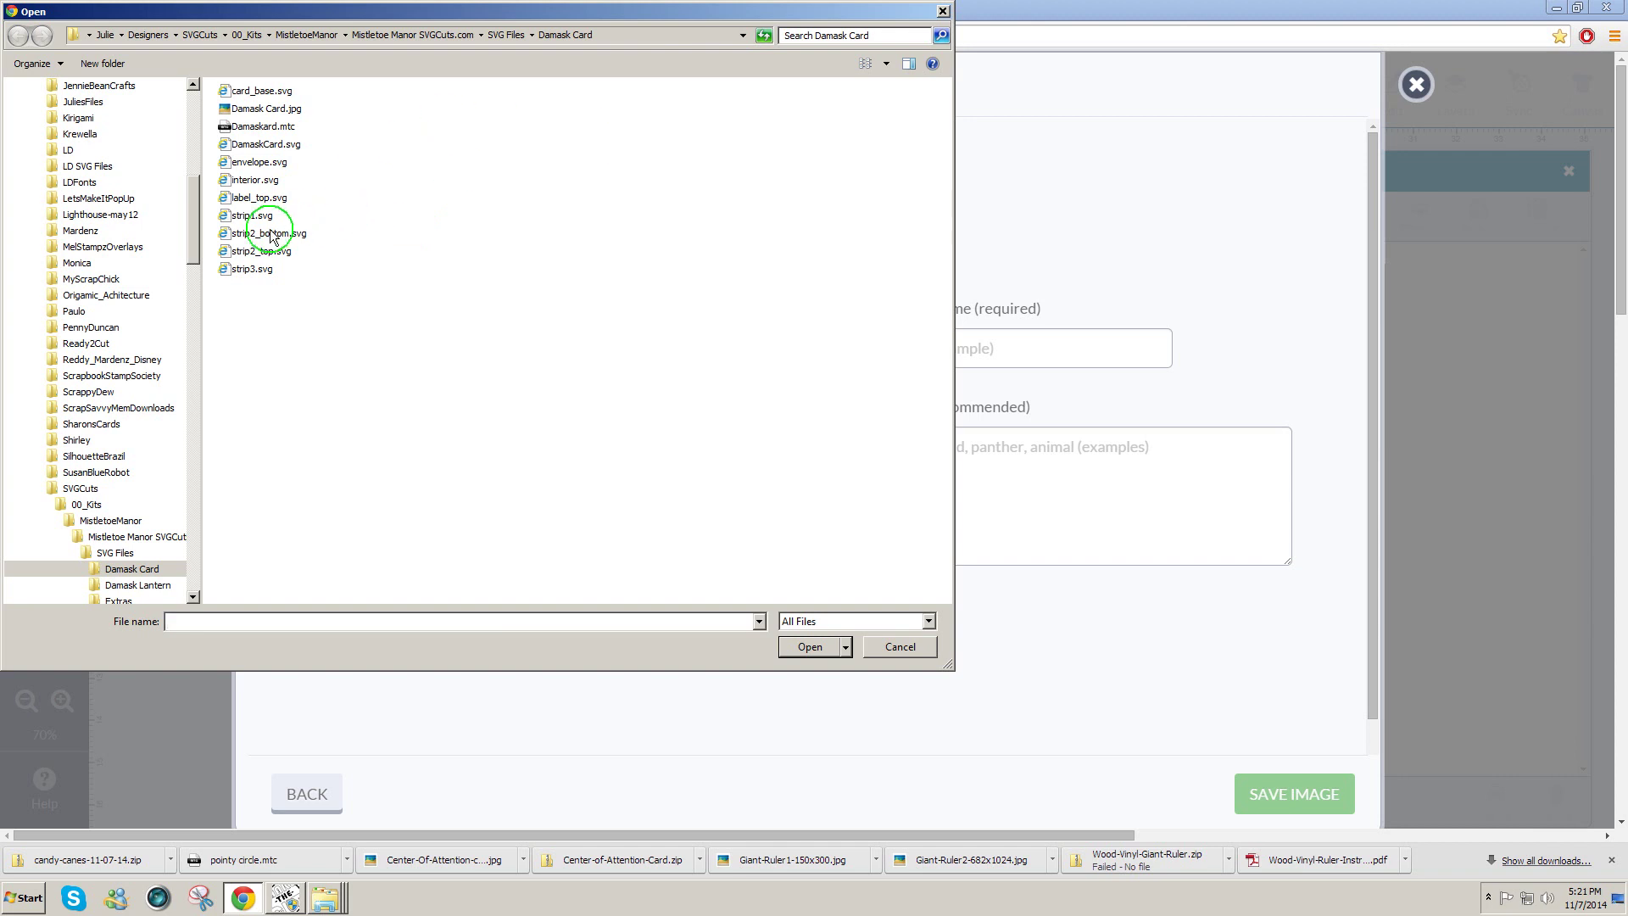
pyautogui.click(281, 146)
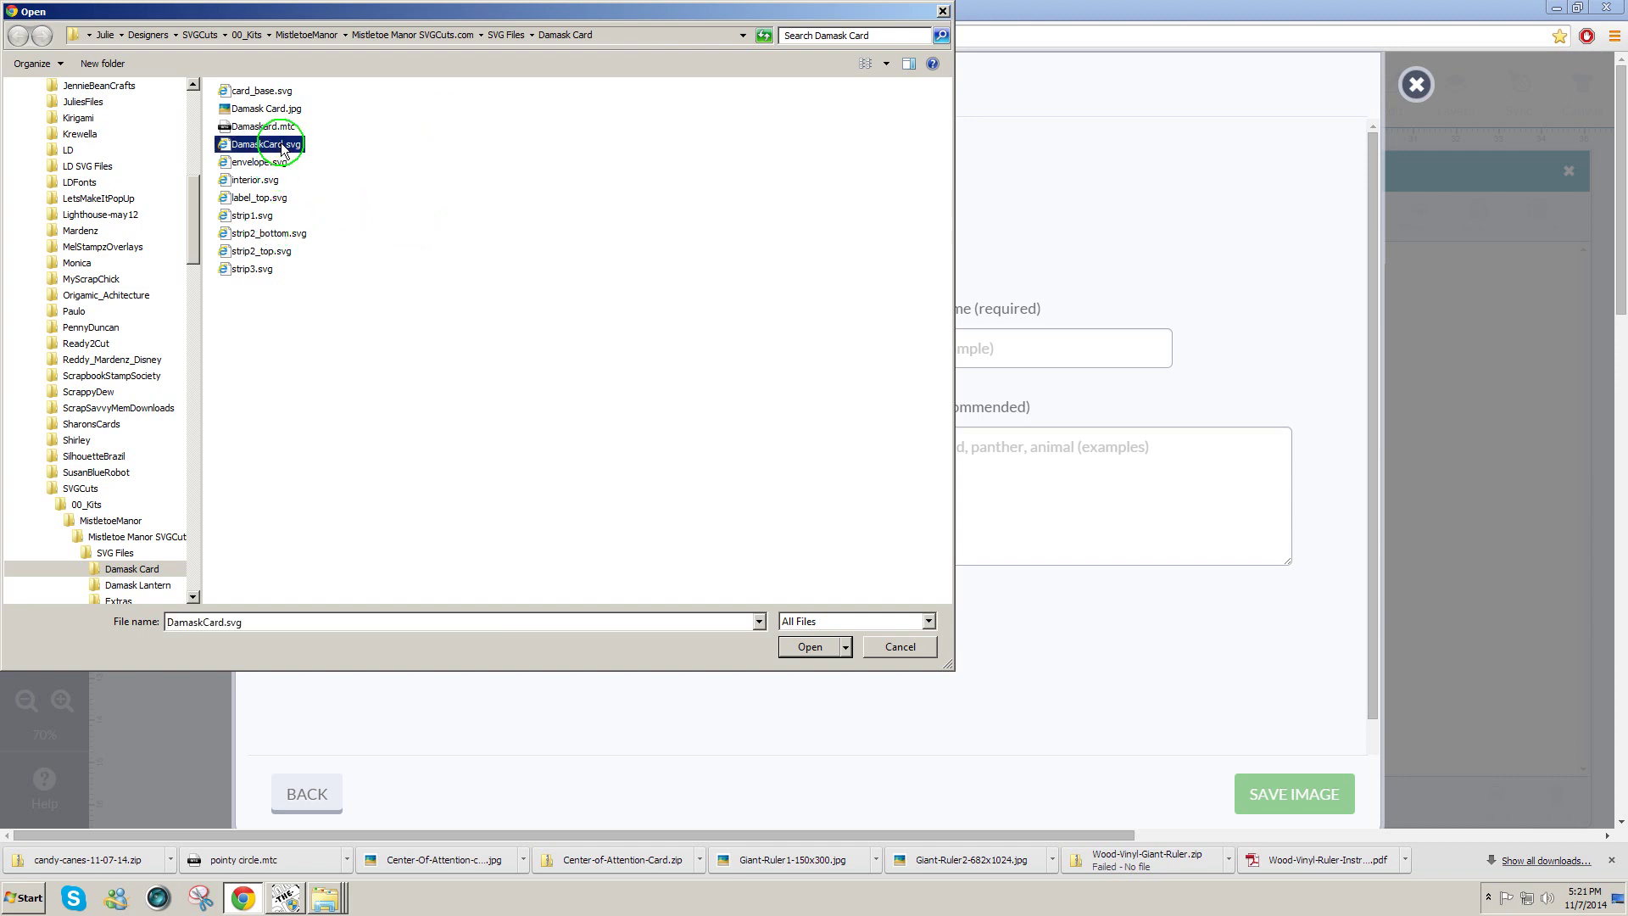
pyautogui.click(808, 648)
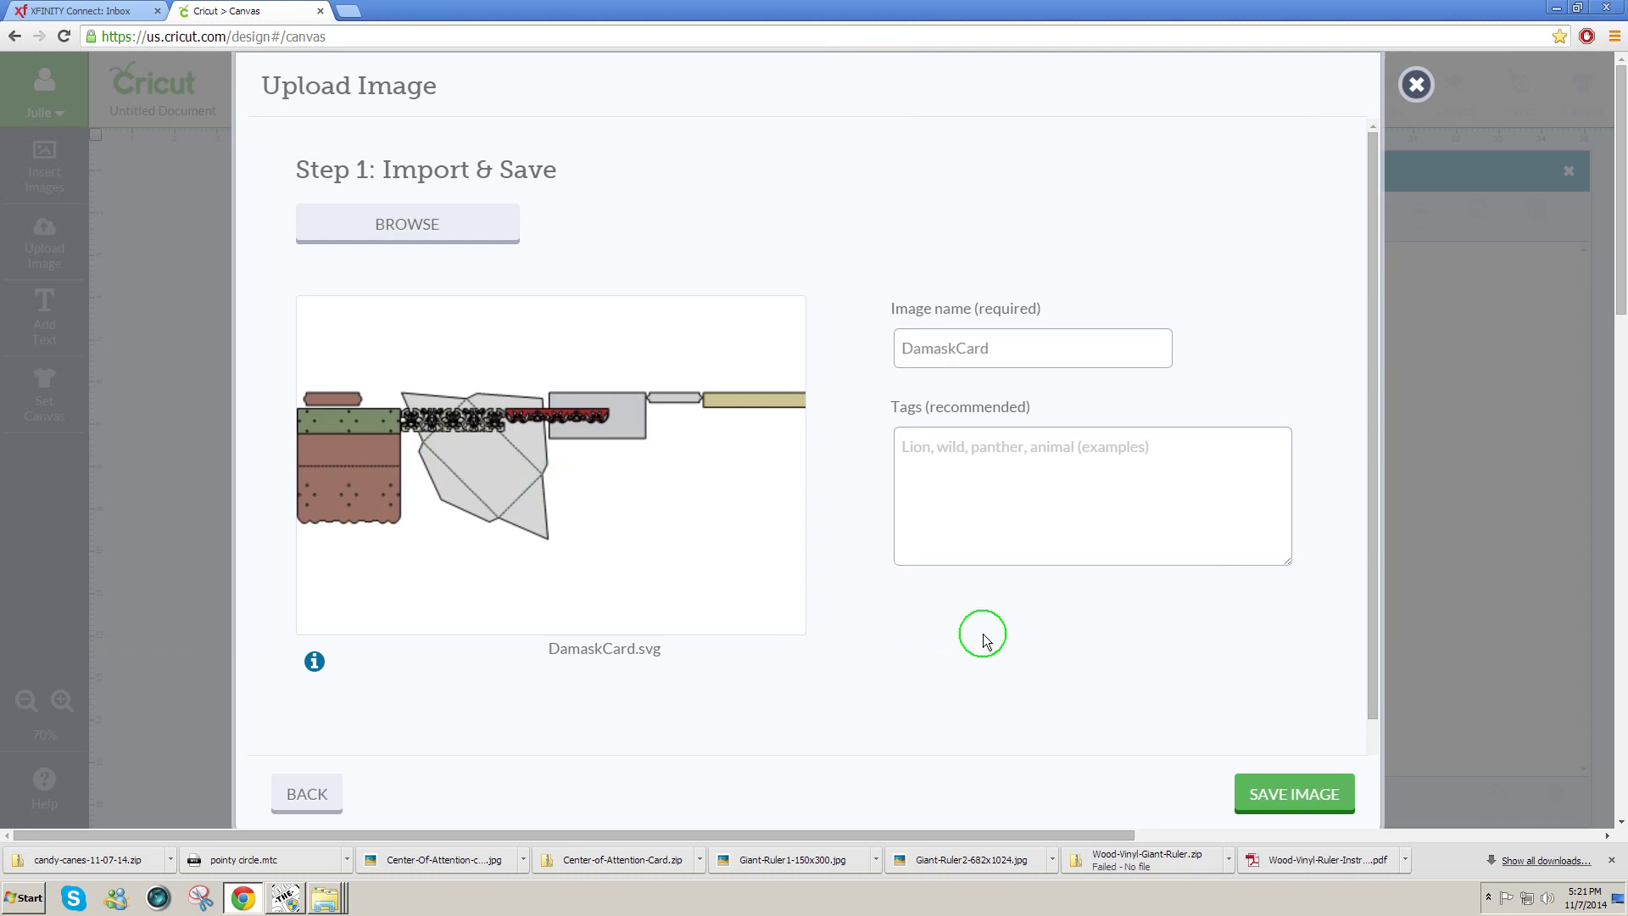
pyautogui.click(1273, 796)
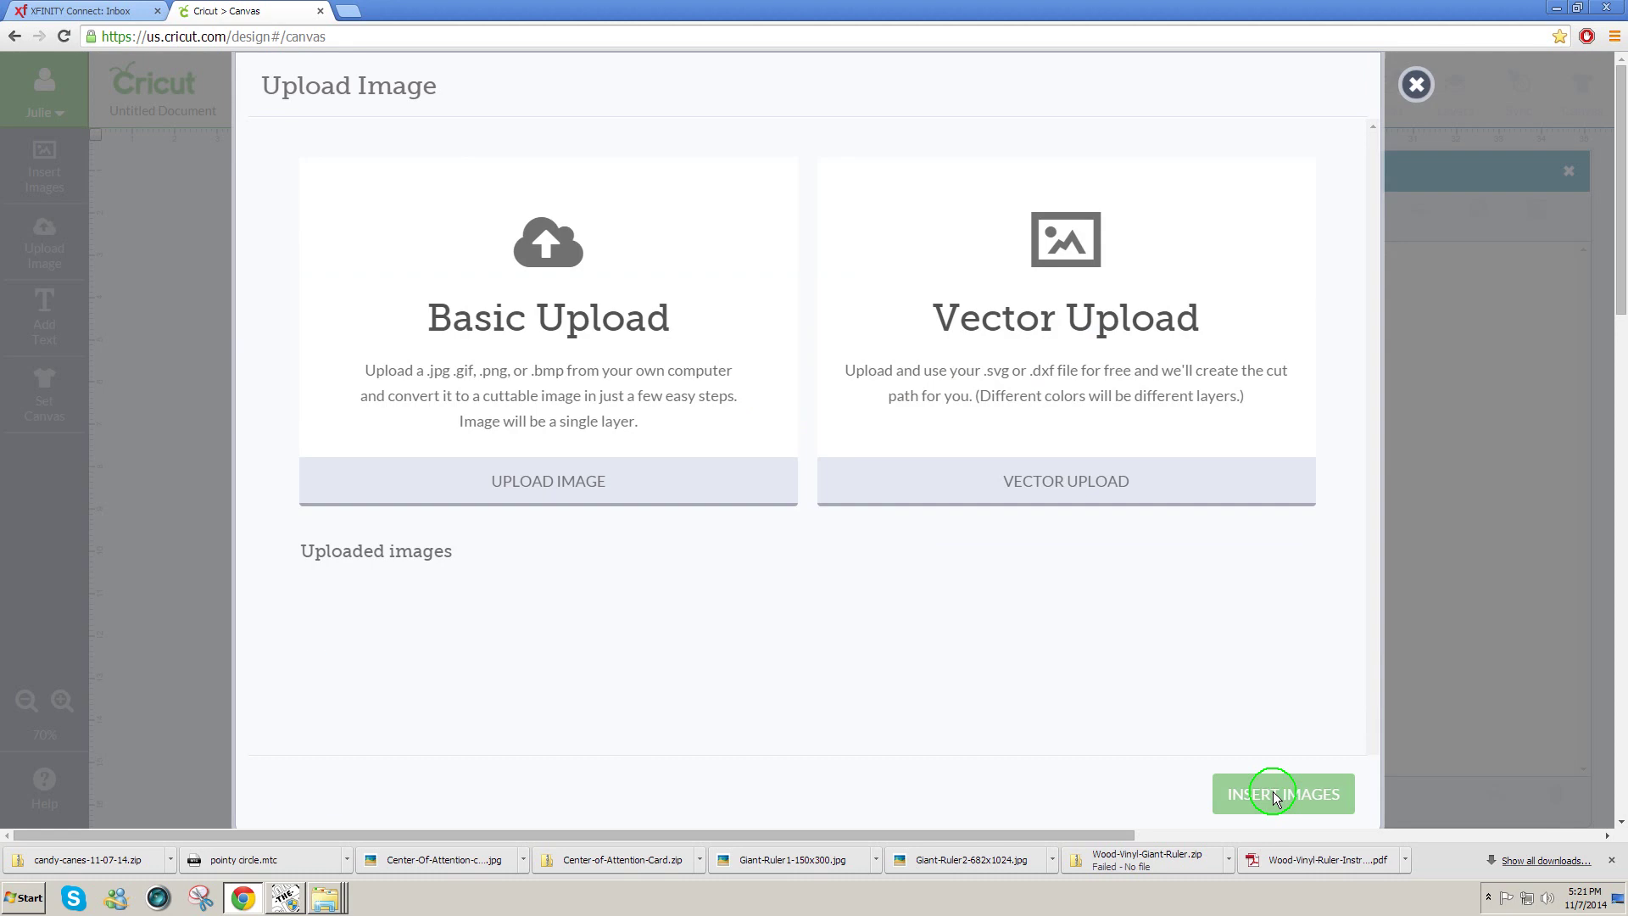
# Insert the uploaded DamaskCard image onto the canvas.
pyautogui.click(801, 649)
pyautogui.click(381, 623)
pyautogui.moveTo(399, 619)
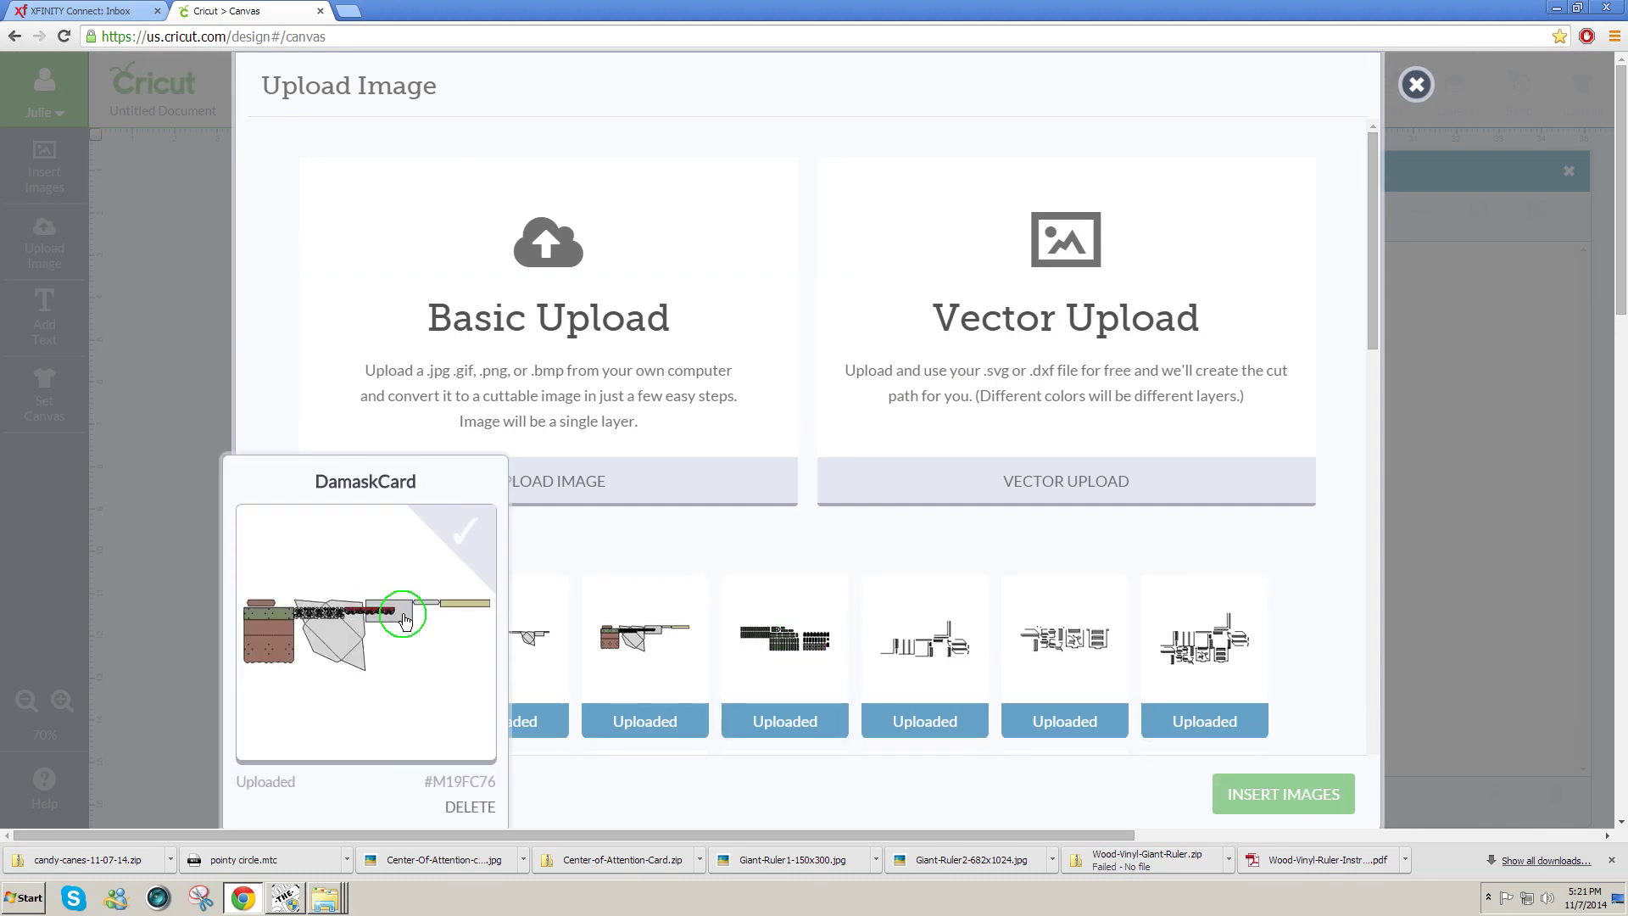
pyautogui.click(465, 547)
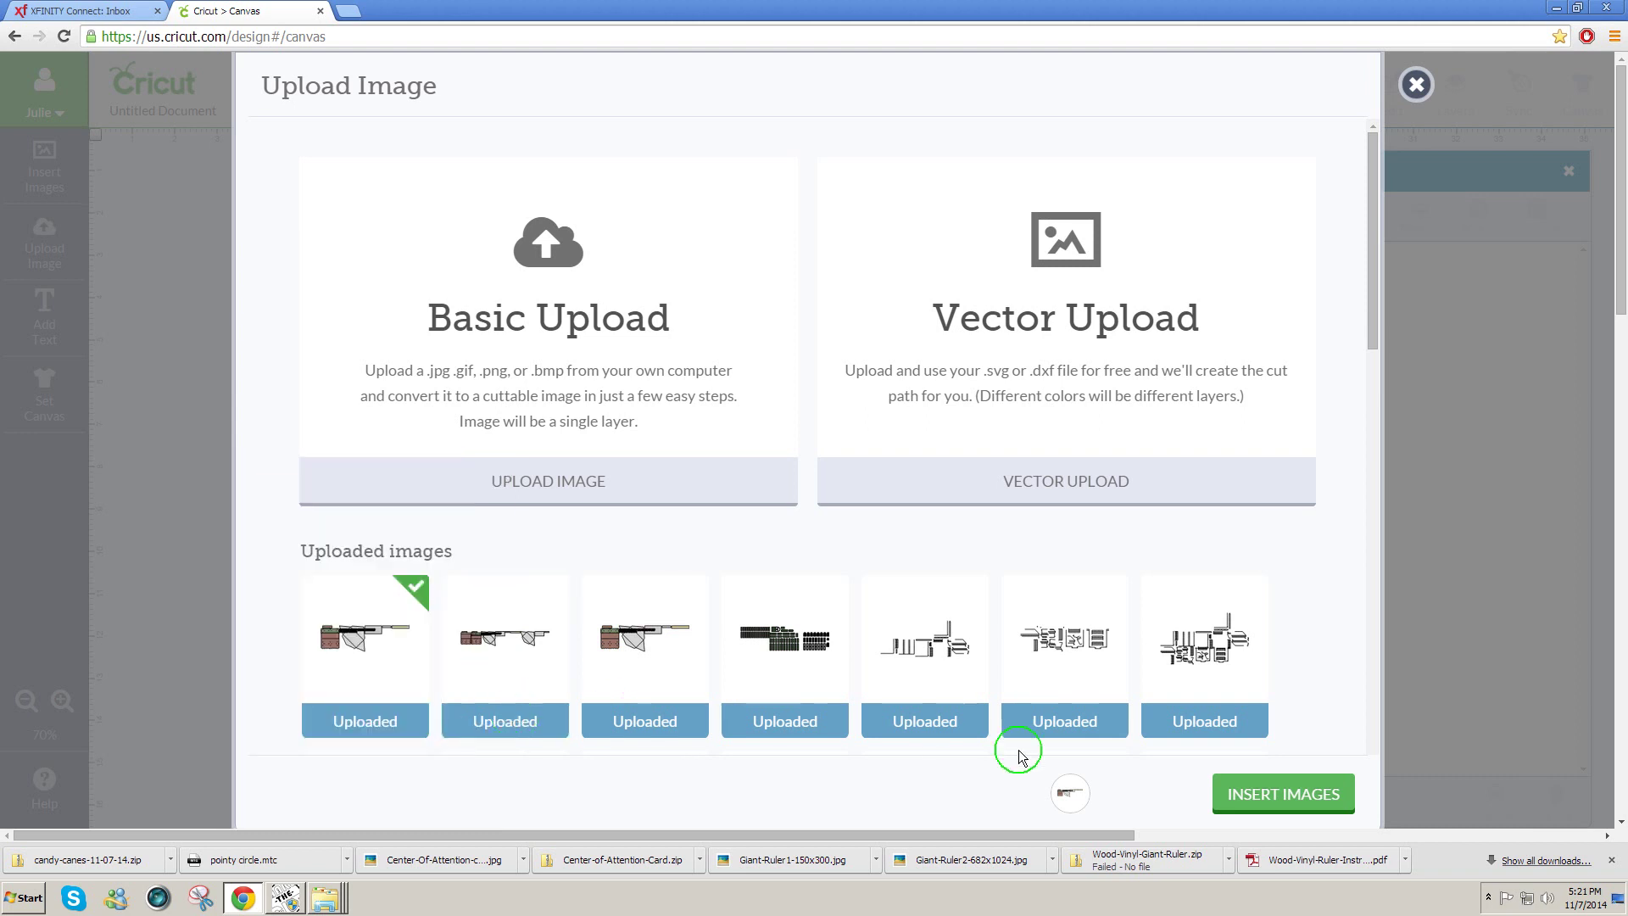
pyautogui.click(1261, 789)
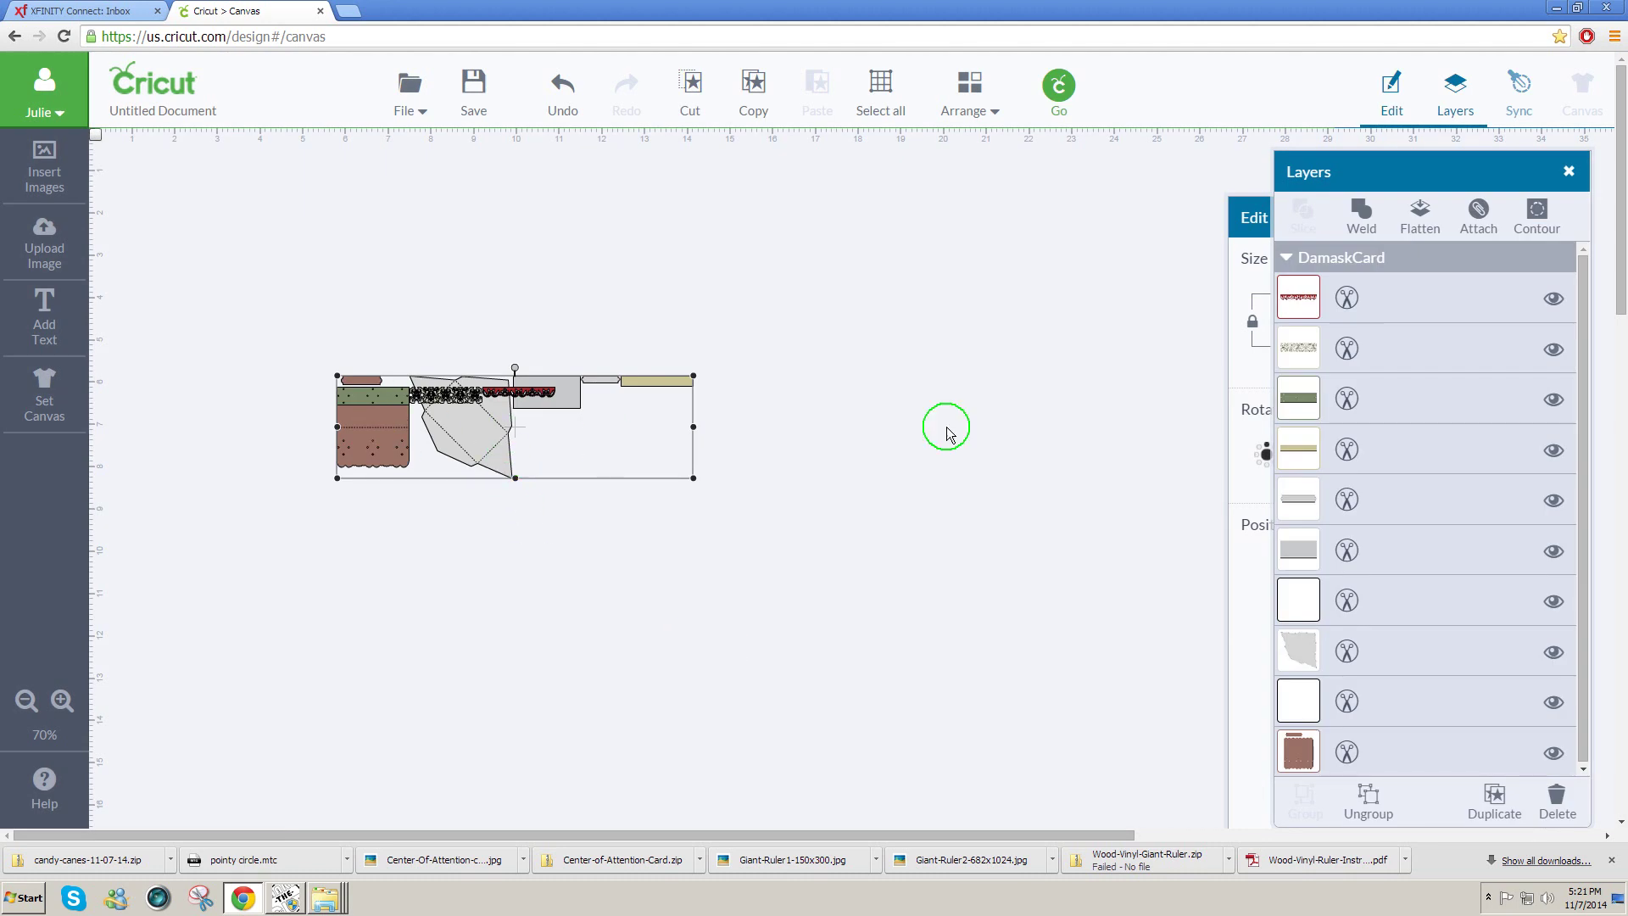
# Resize the DamaskCard group to 39.6 in wide, then unlock proportions and set height 11.4 in.
pyautogui.click(1393, 117)
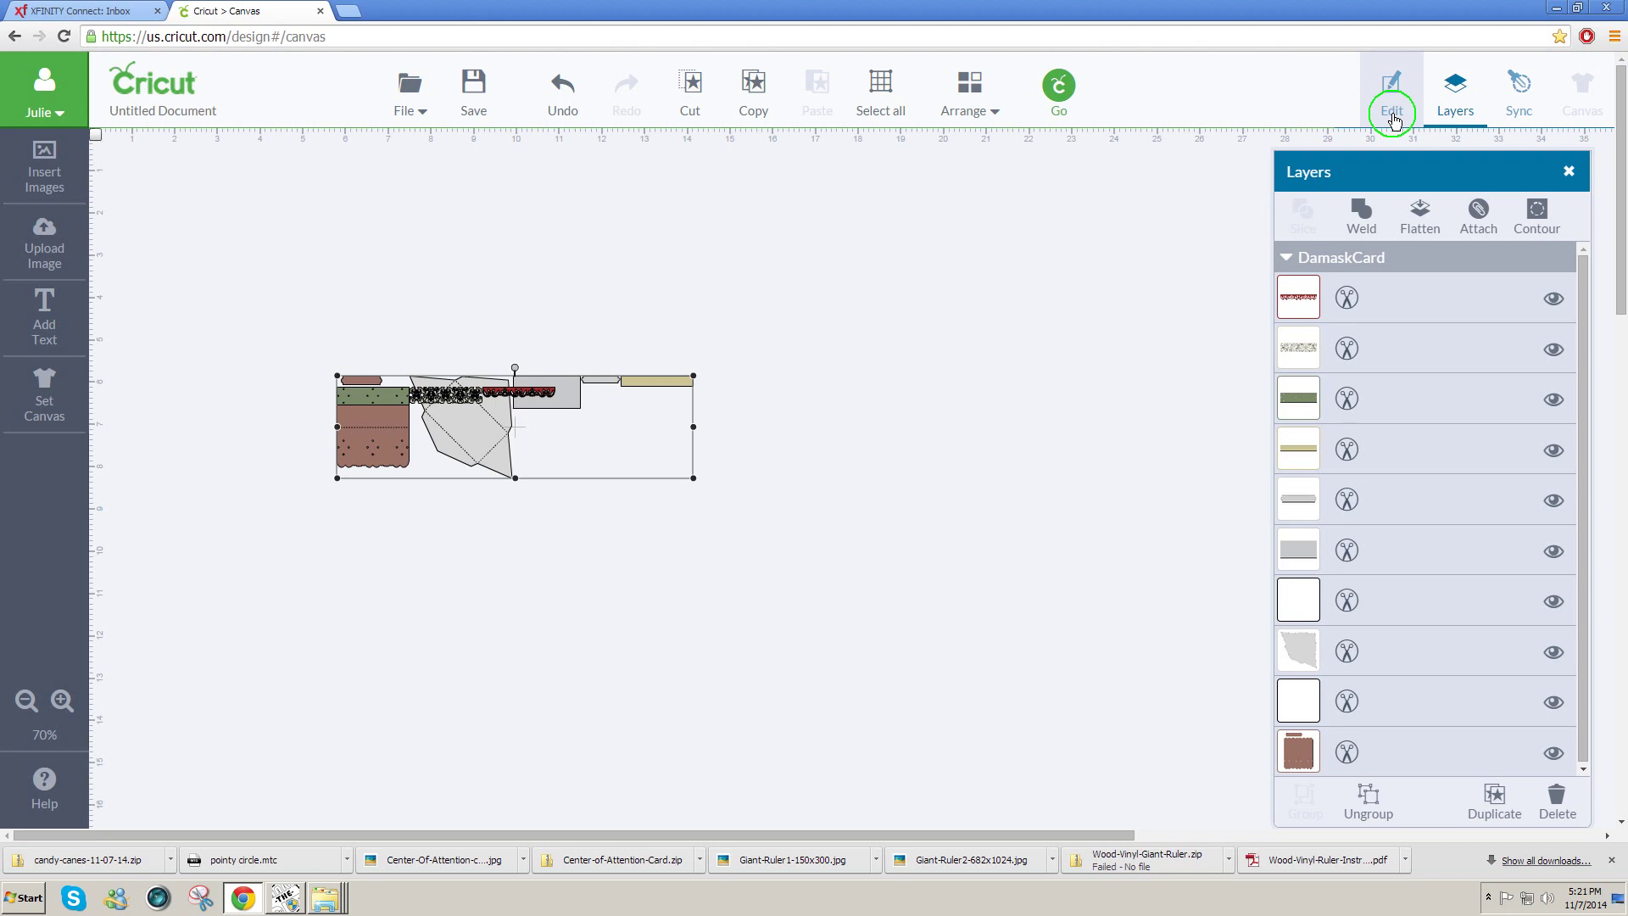
pyautogui.click(1392, 109)
pyautogui.click(1410, 303)
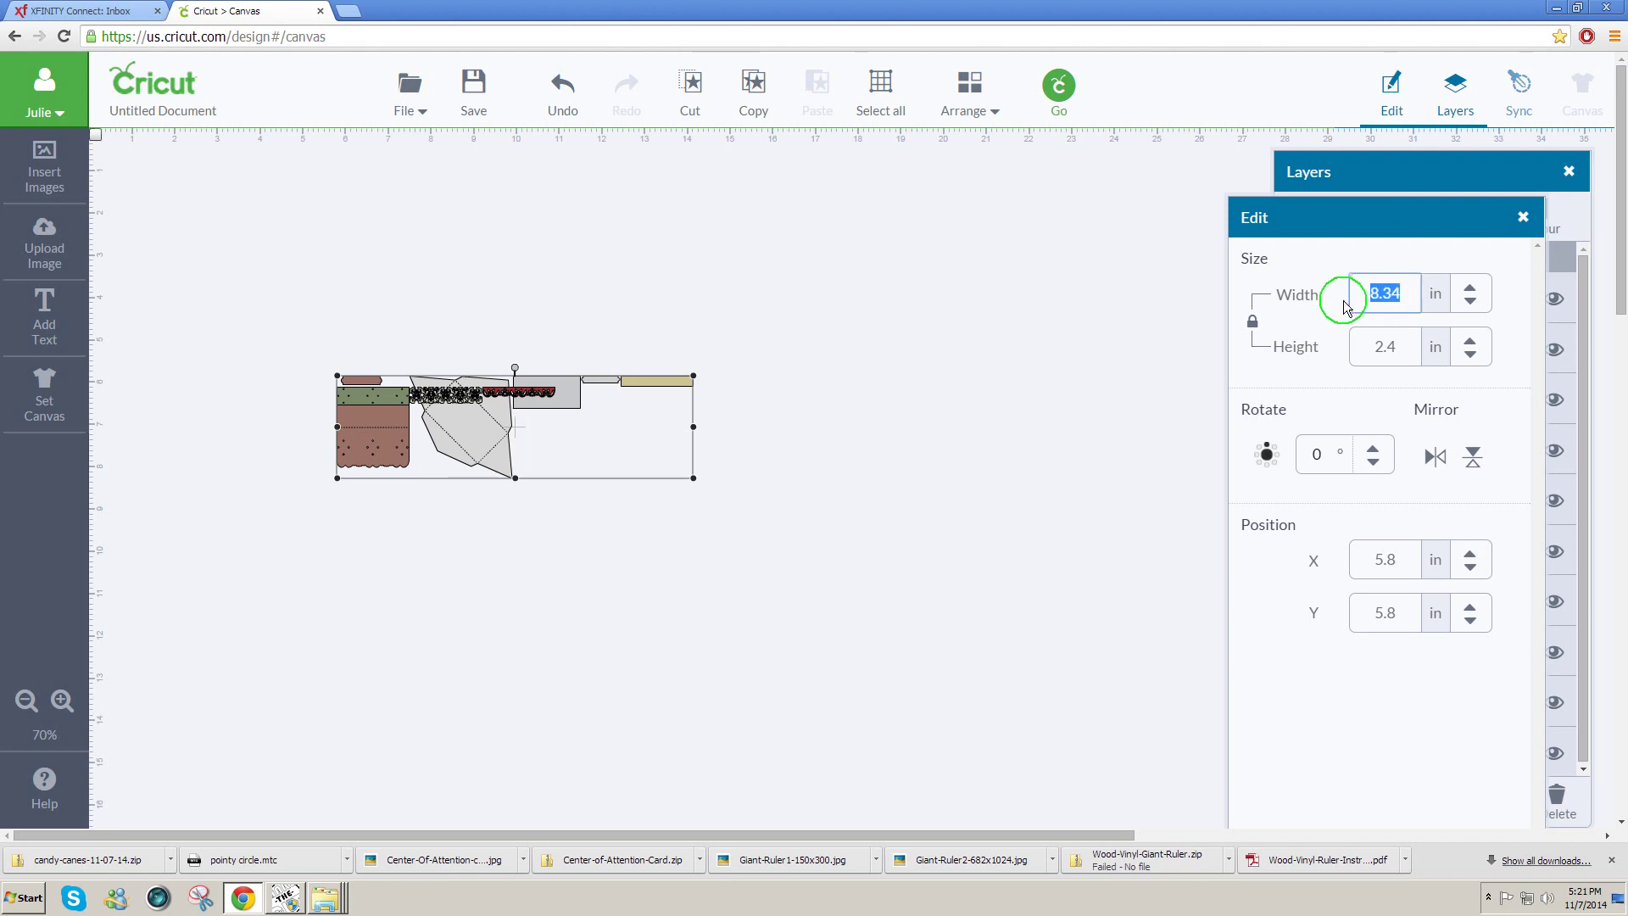
pyautogui.write('39.6')
pyautogui.press('Return')
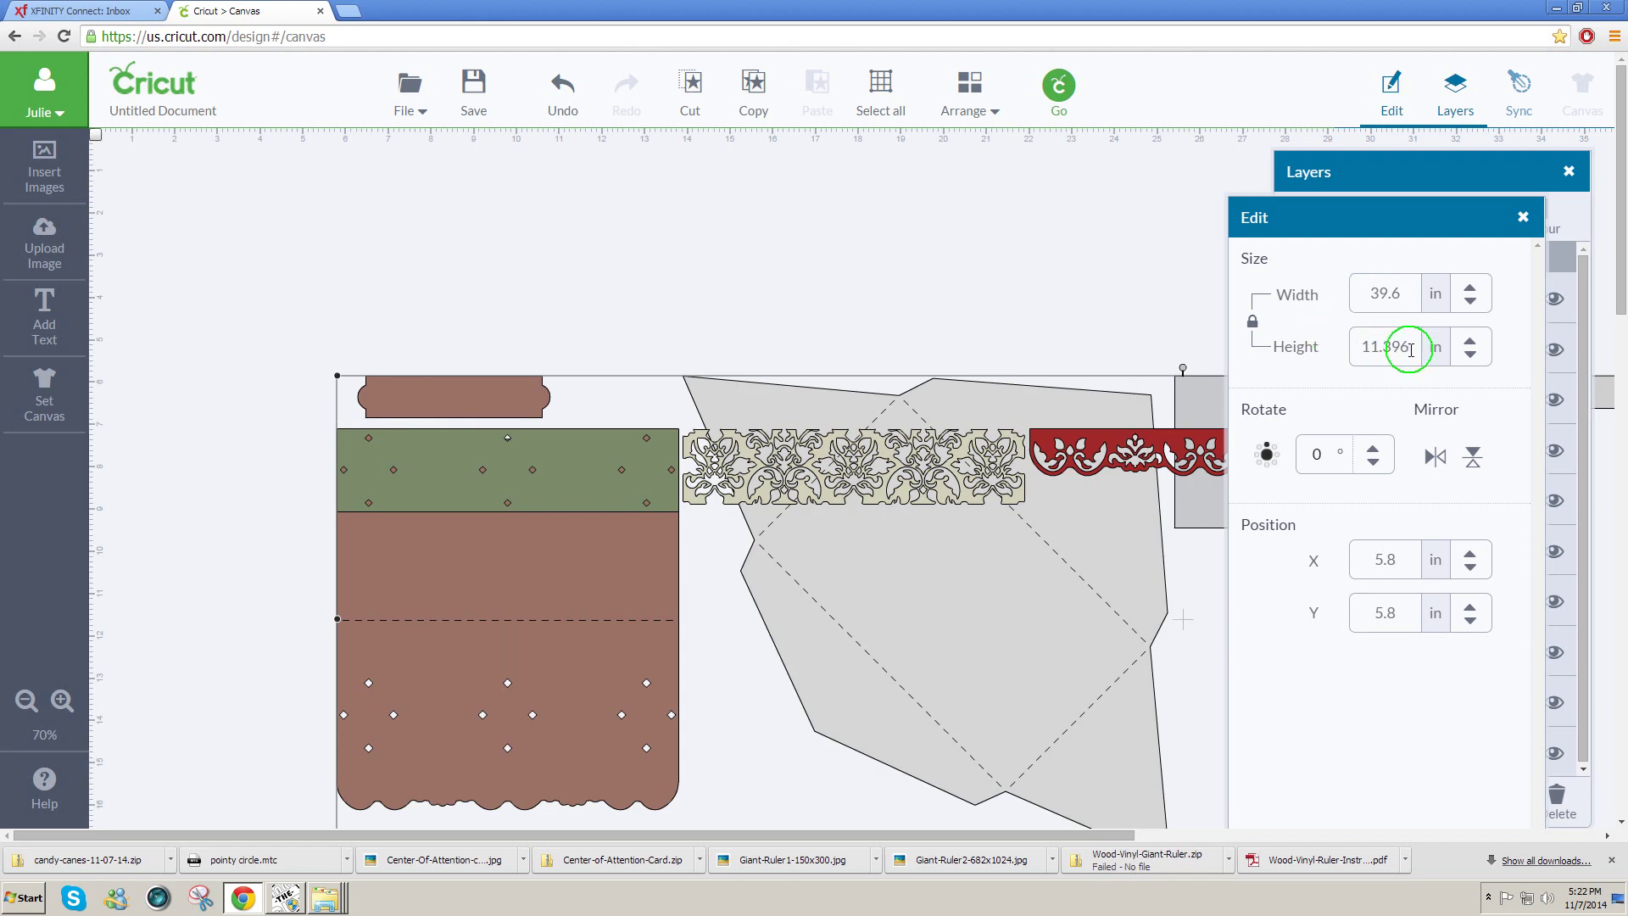
pyautogui.click(1255, 329)
pyautogui.moveTo(1403, 346); pyautogui.dragTo(1333, 352)
pyautogui.write('11.4')
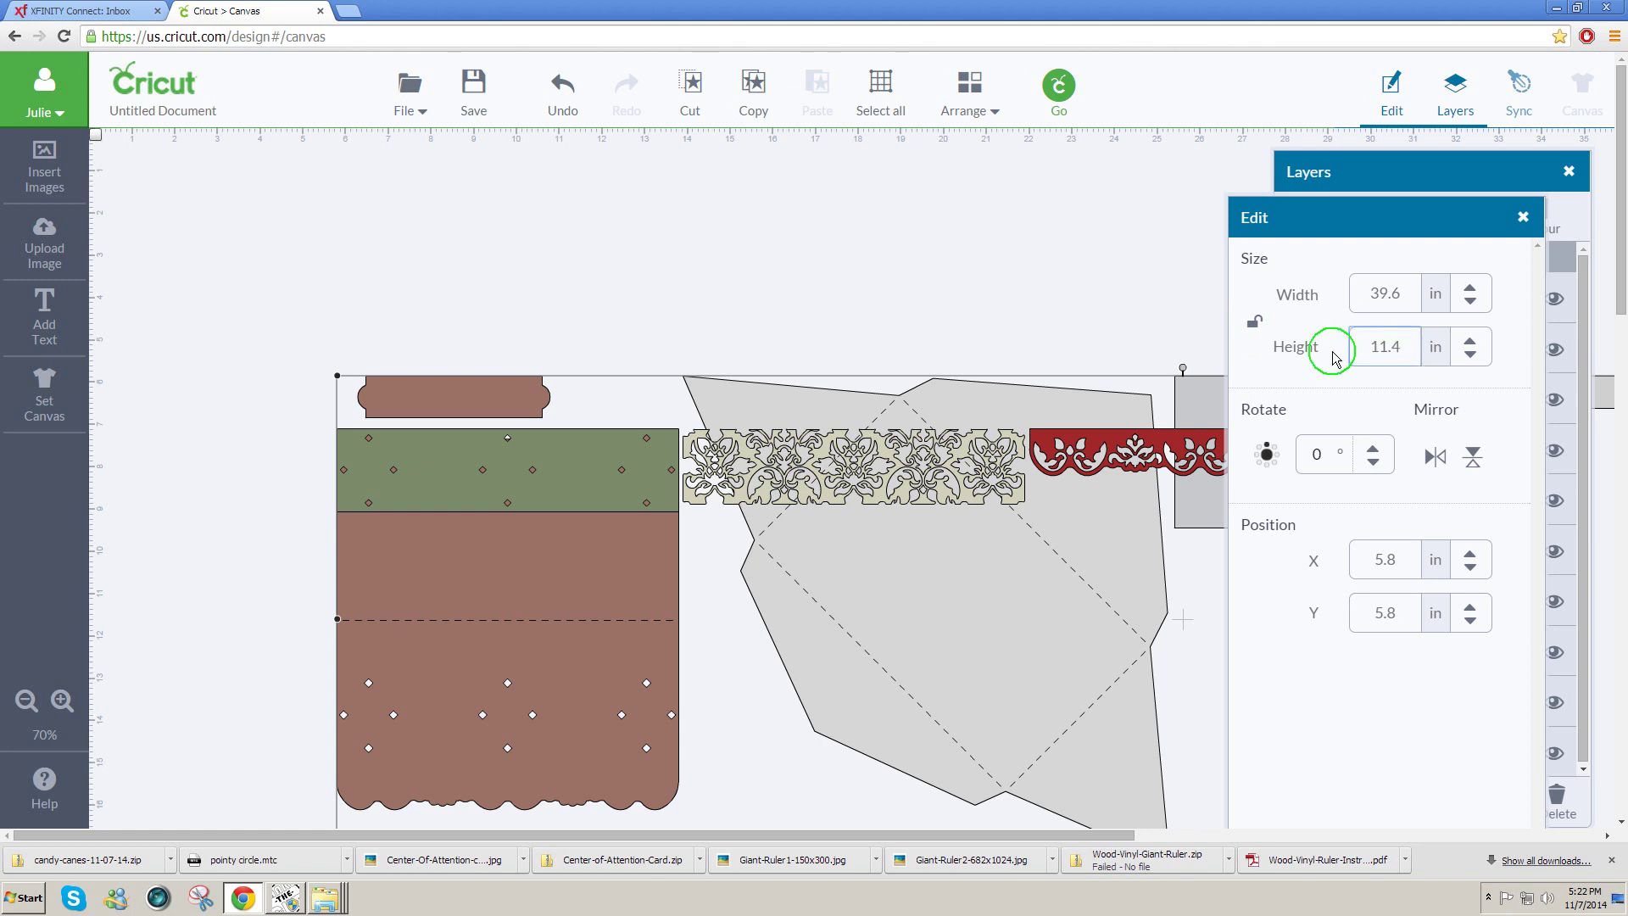
pyautogui.press('Return')
# Ungroup the design and attach the dashed score line to the brown card.
pyautogui.rightClick(570, 556)
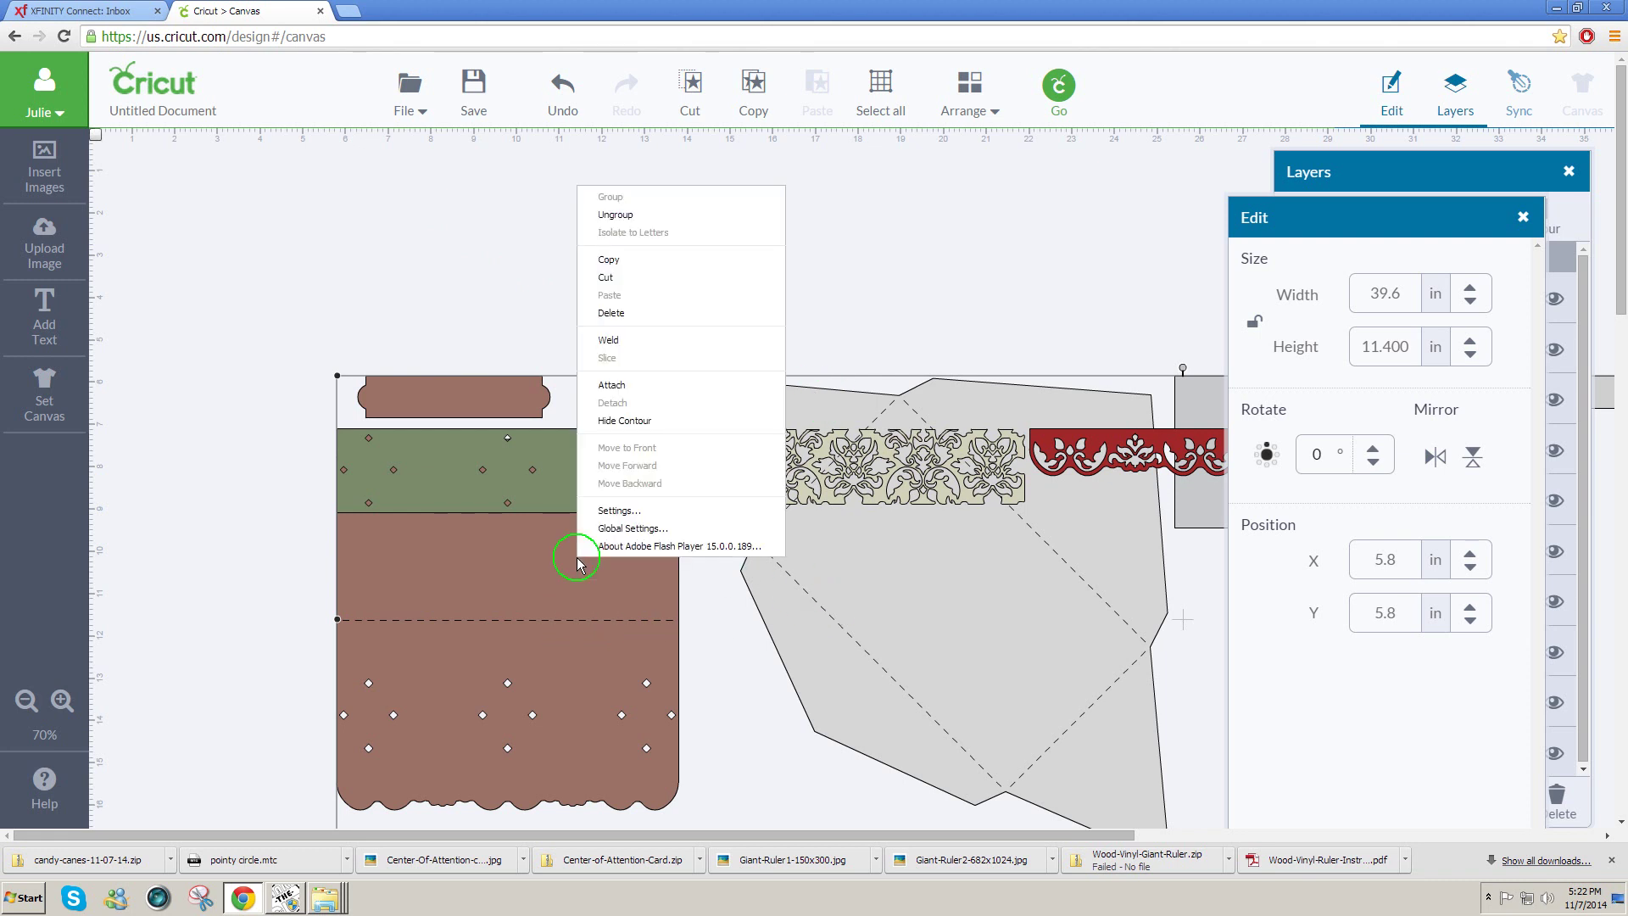
pyautogui.click(623, 217)
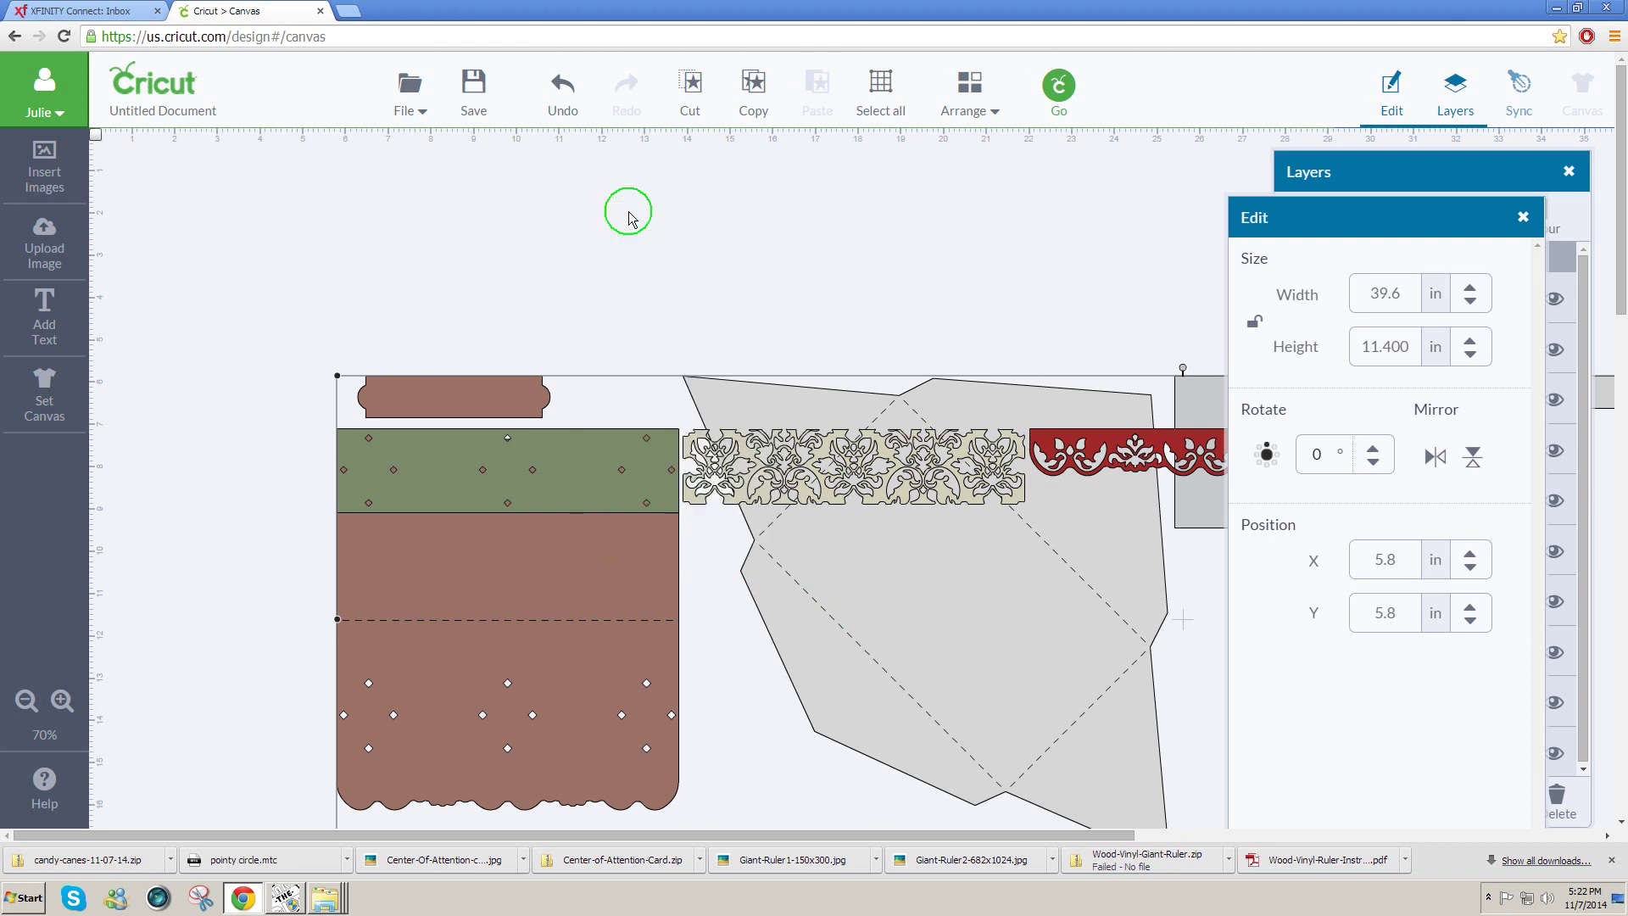
pyautogui.click(530, 621)
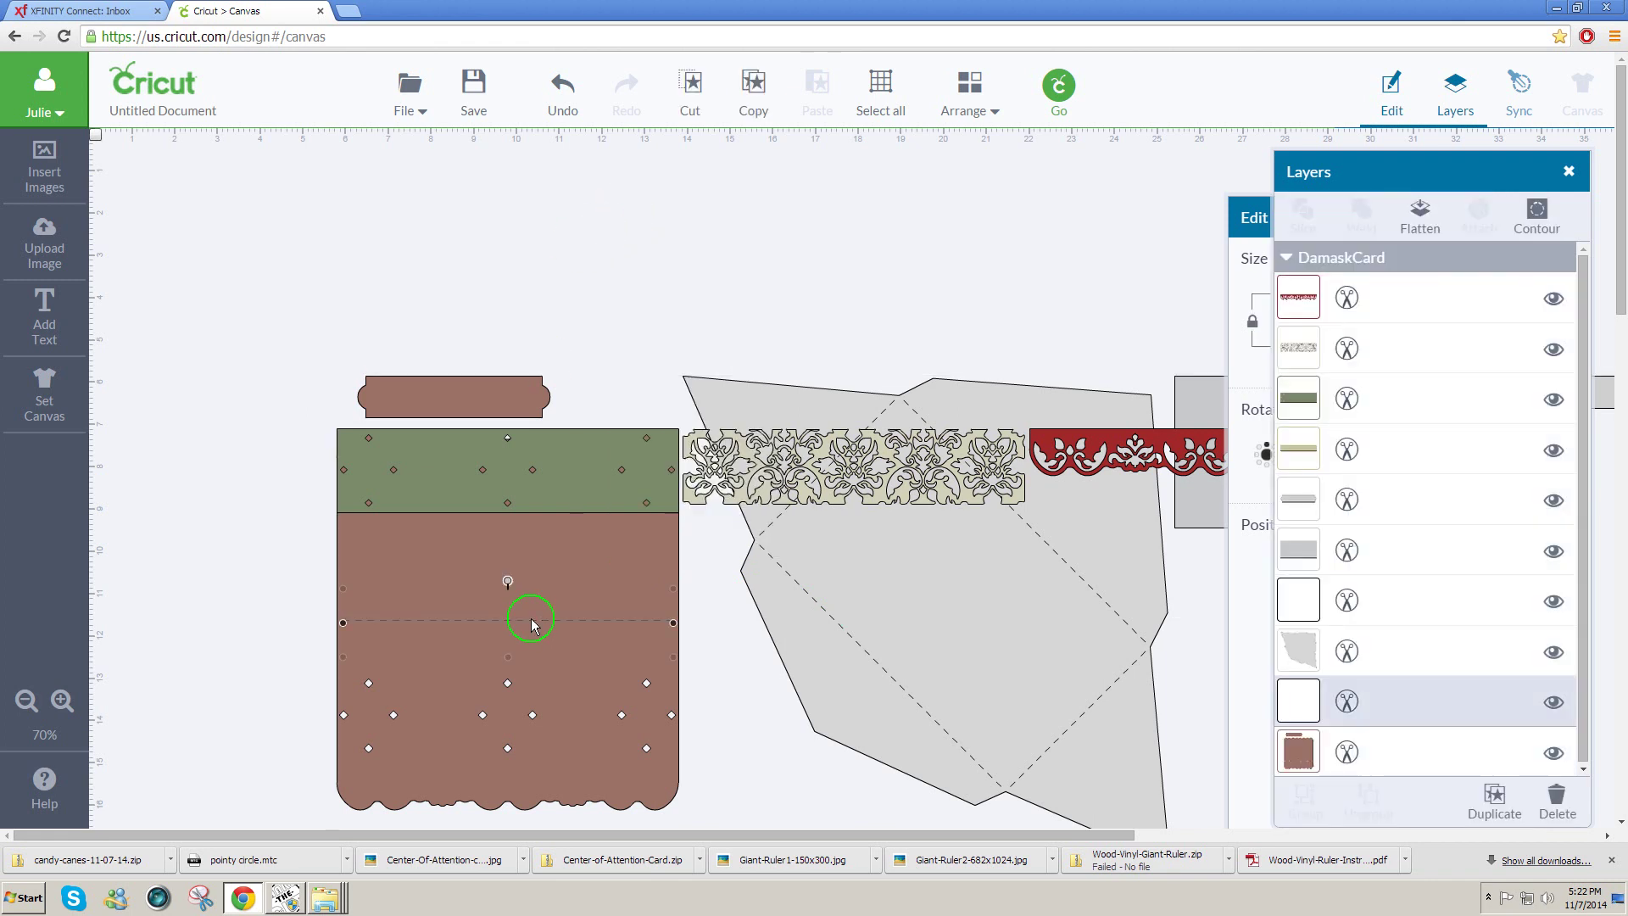
pyautogui.keyDown('shift'); pyautogui.click(540, 655); pyautogui.keyUp('shift')
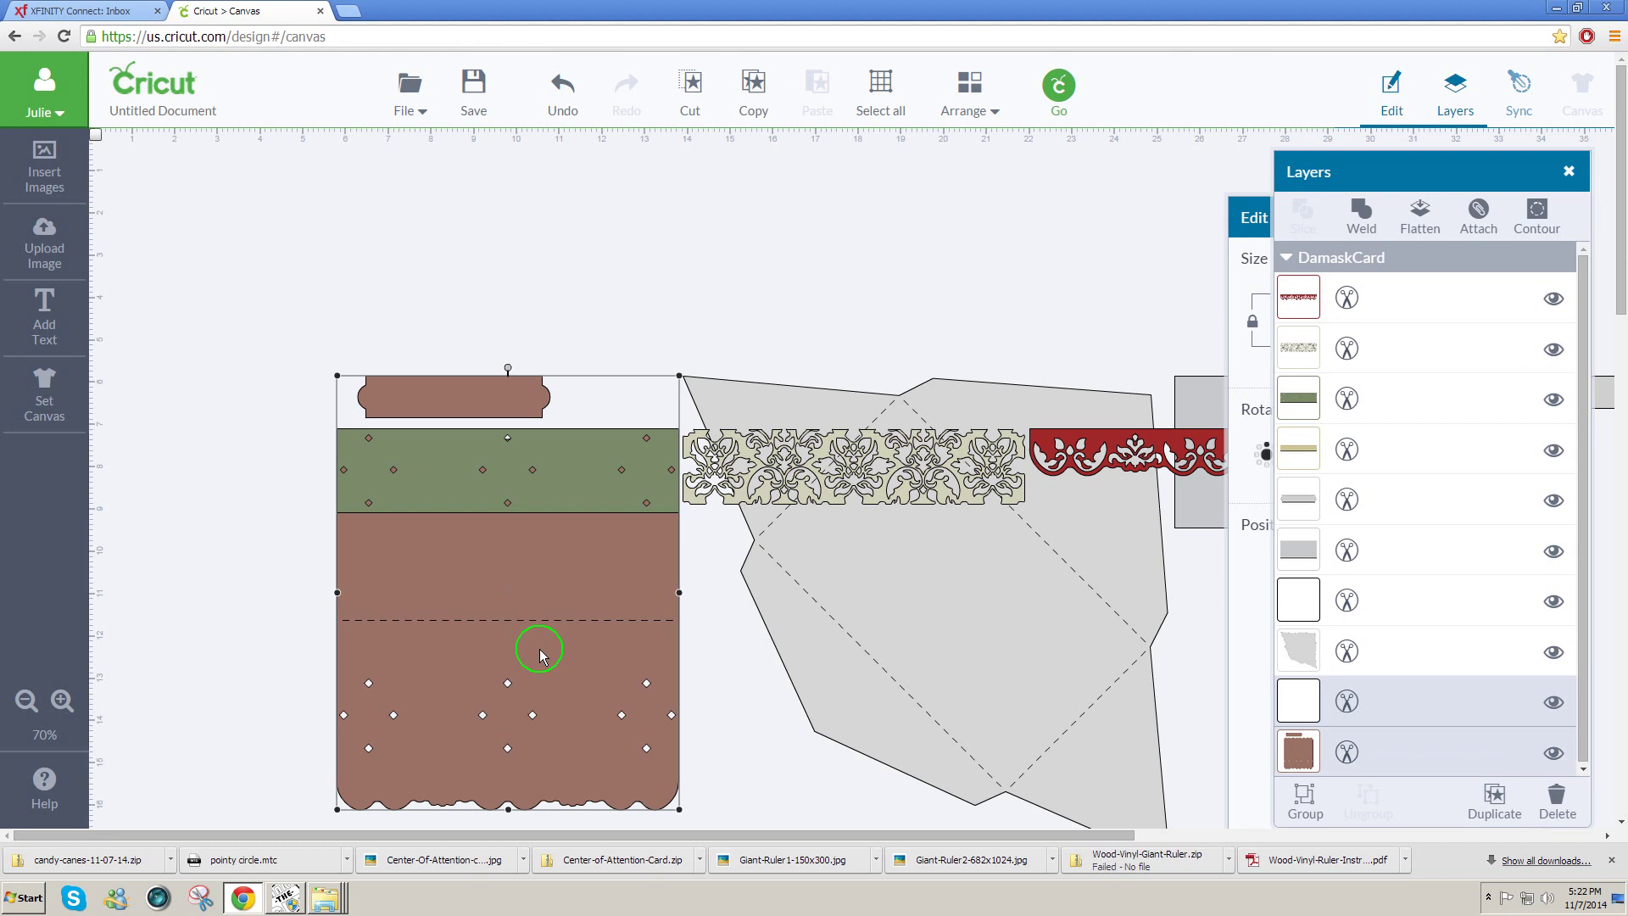
pyautogui.rightClick(541, 655)
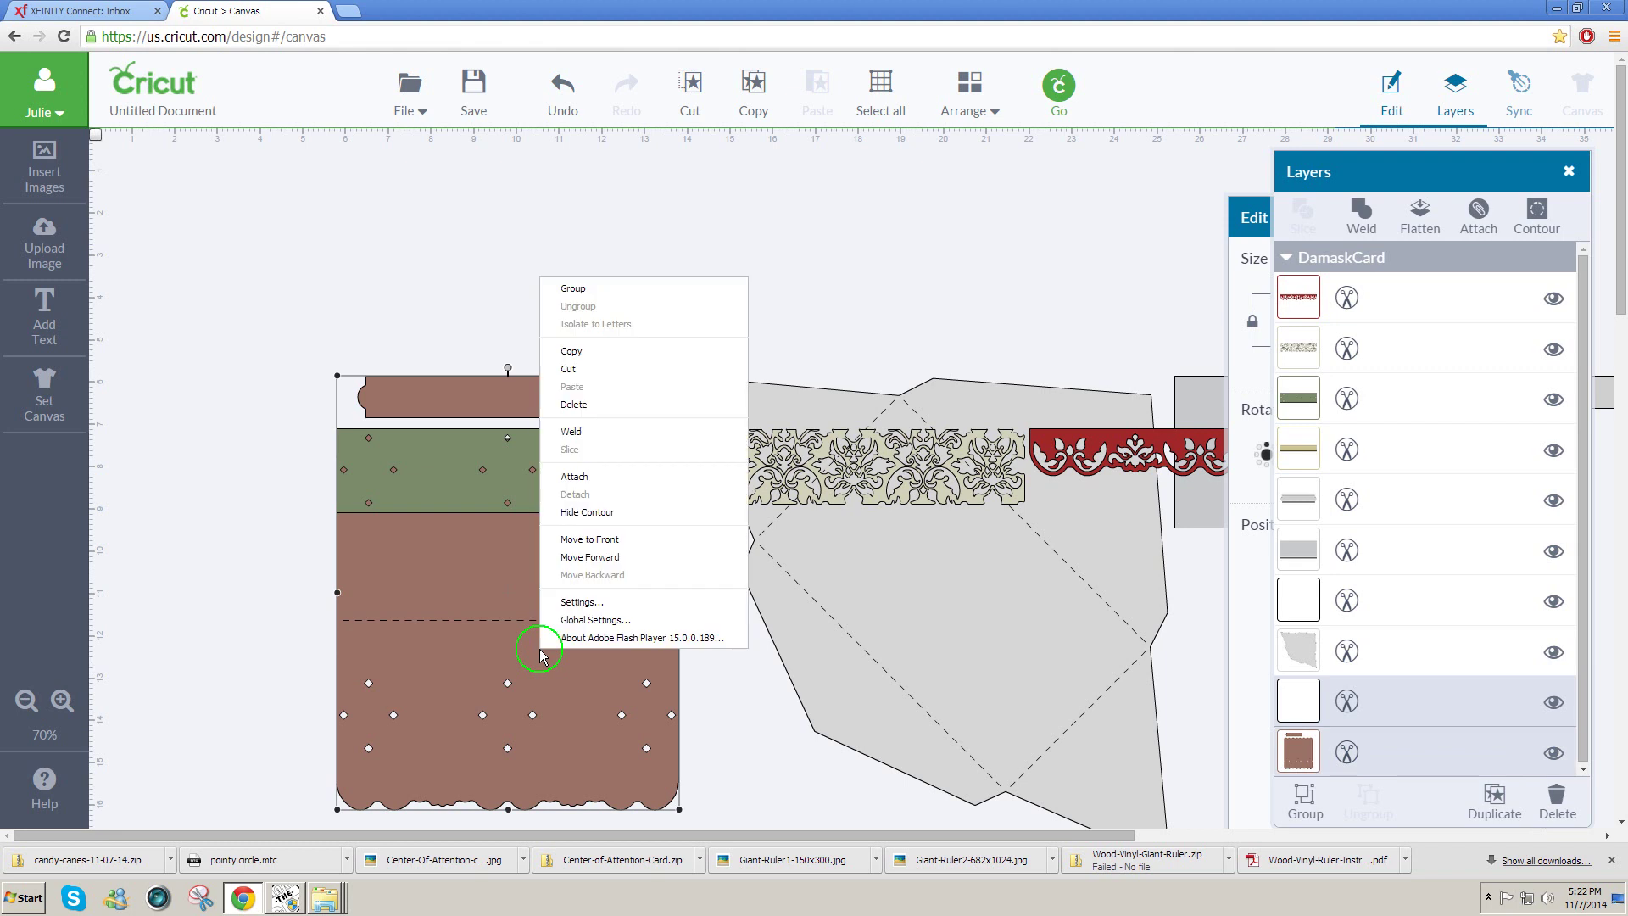
pyautogui.click(579, 477)
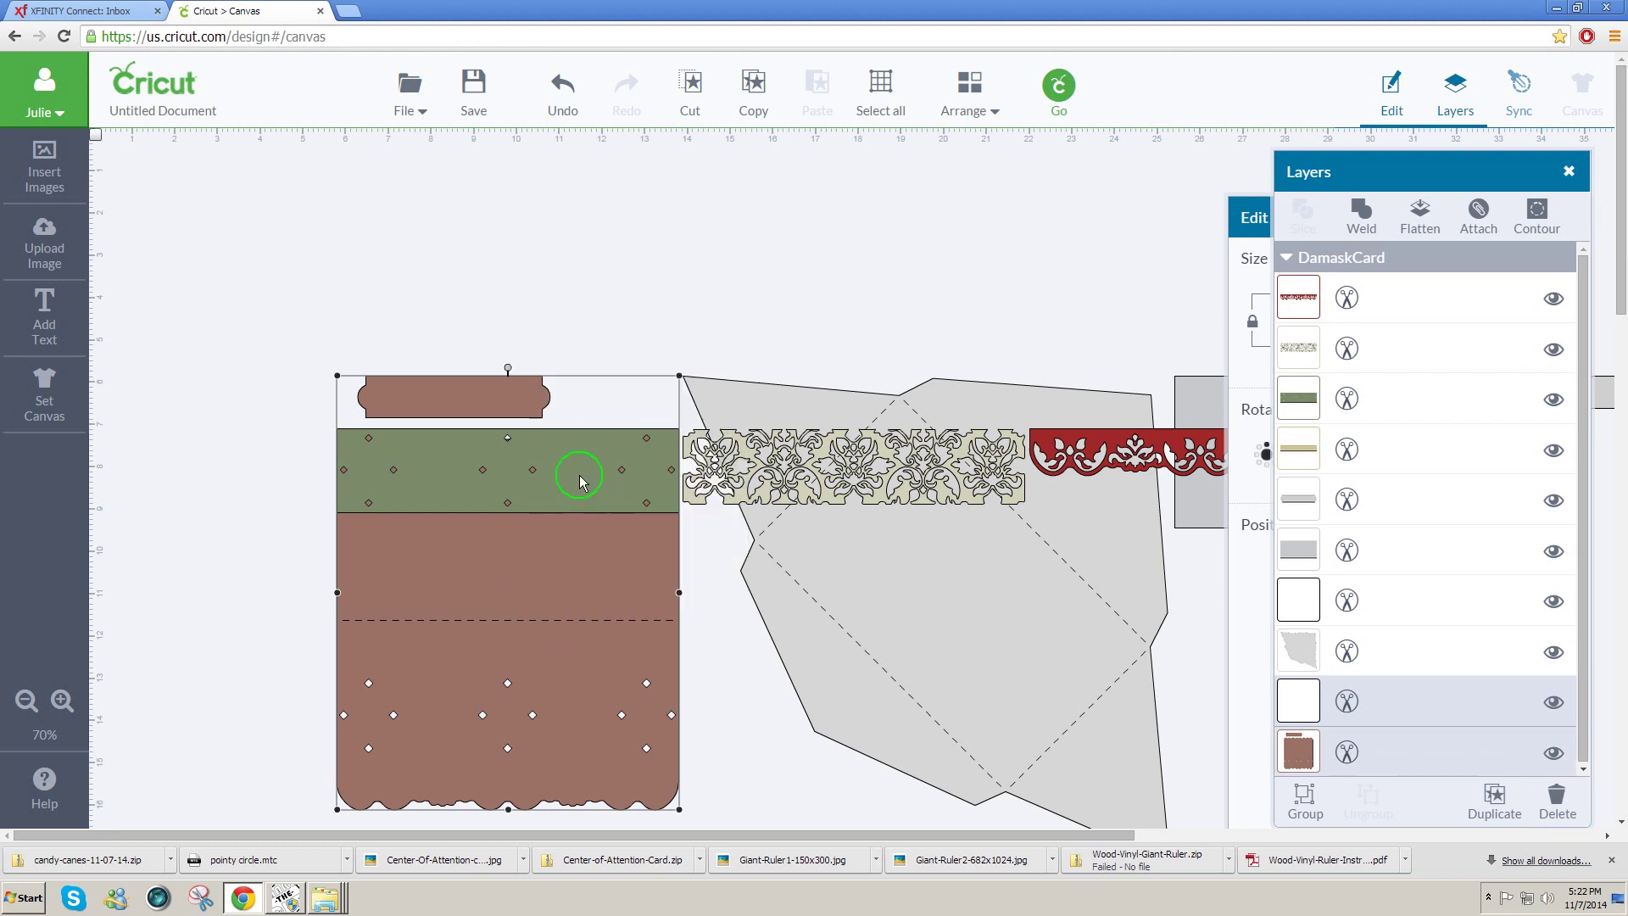
# Attach the dashed envelope score lines to the grey envelope shape.
pyautogui.click(808, 598)
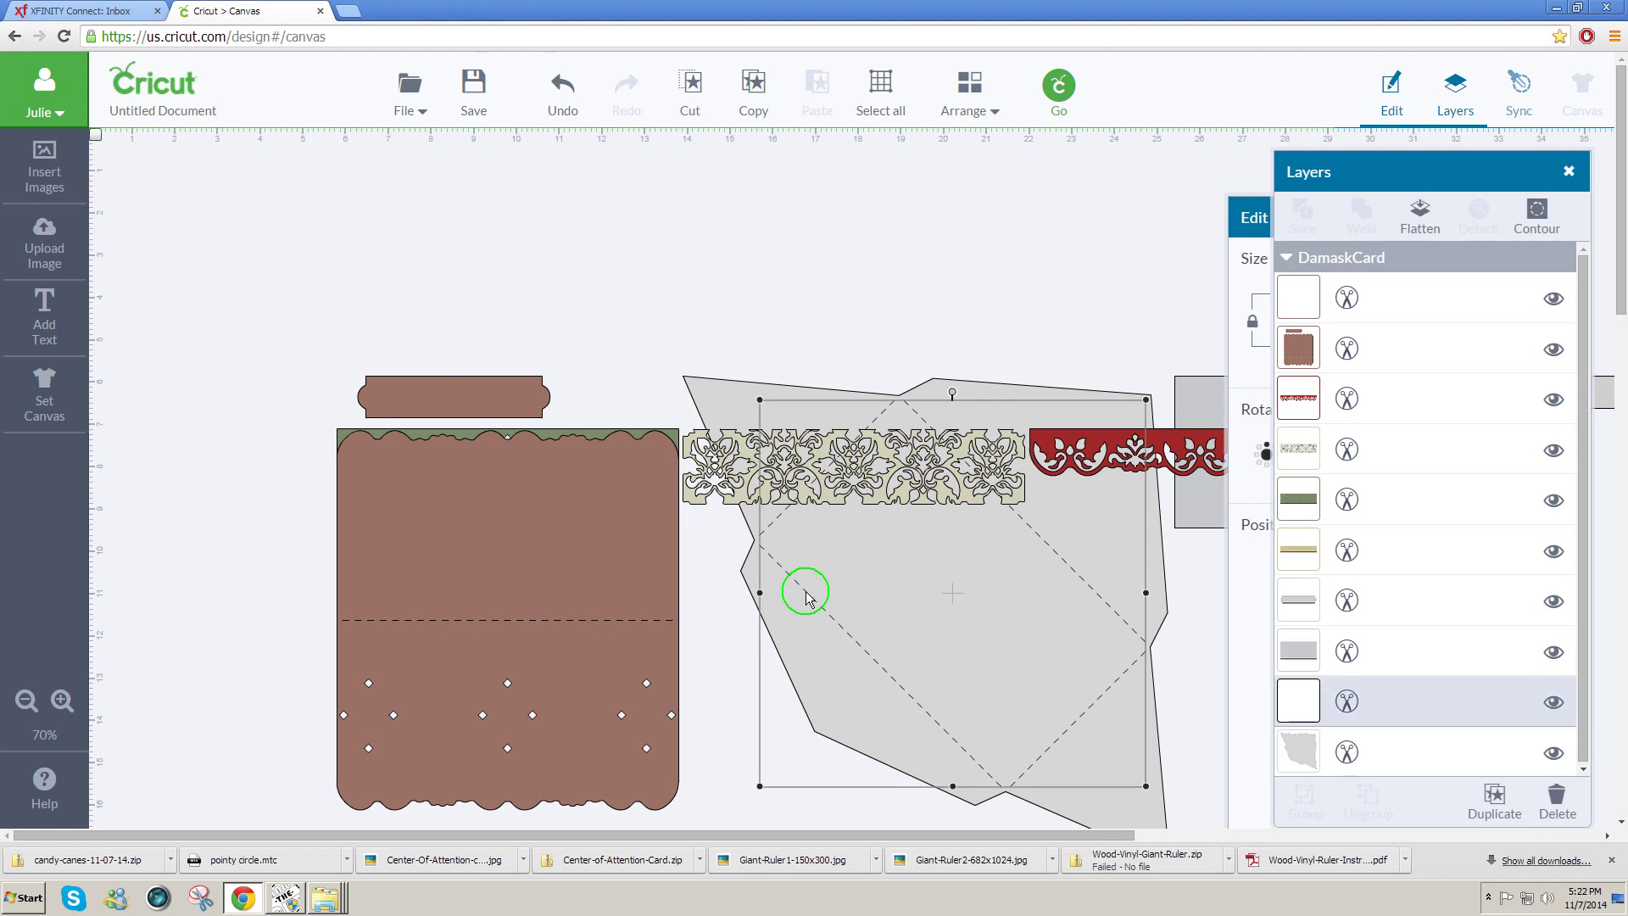
pyautogui.keyDown('shift'); pyautogui.click(746, 579); pyautogui.keyUp('shift')
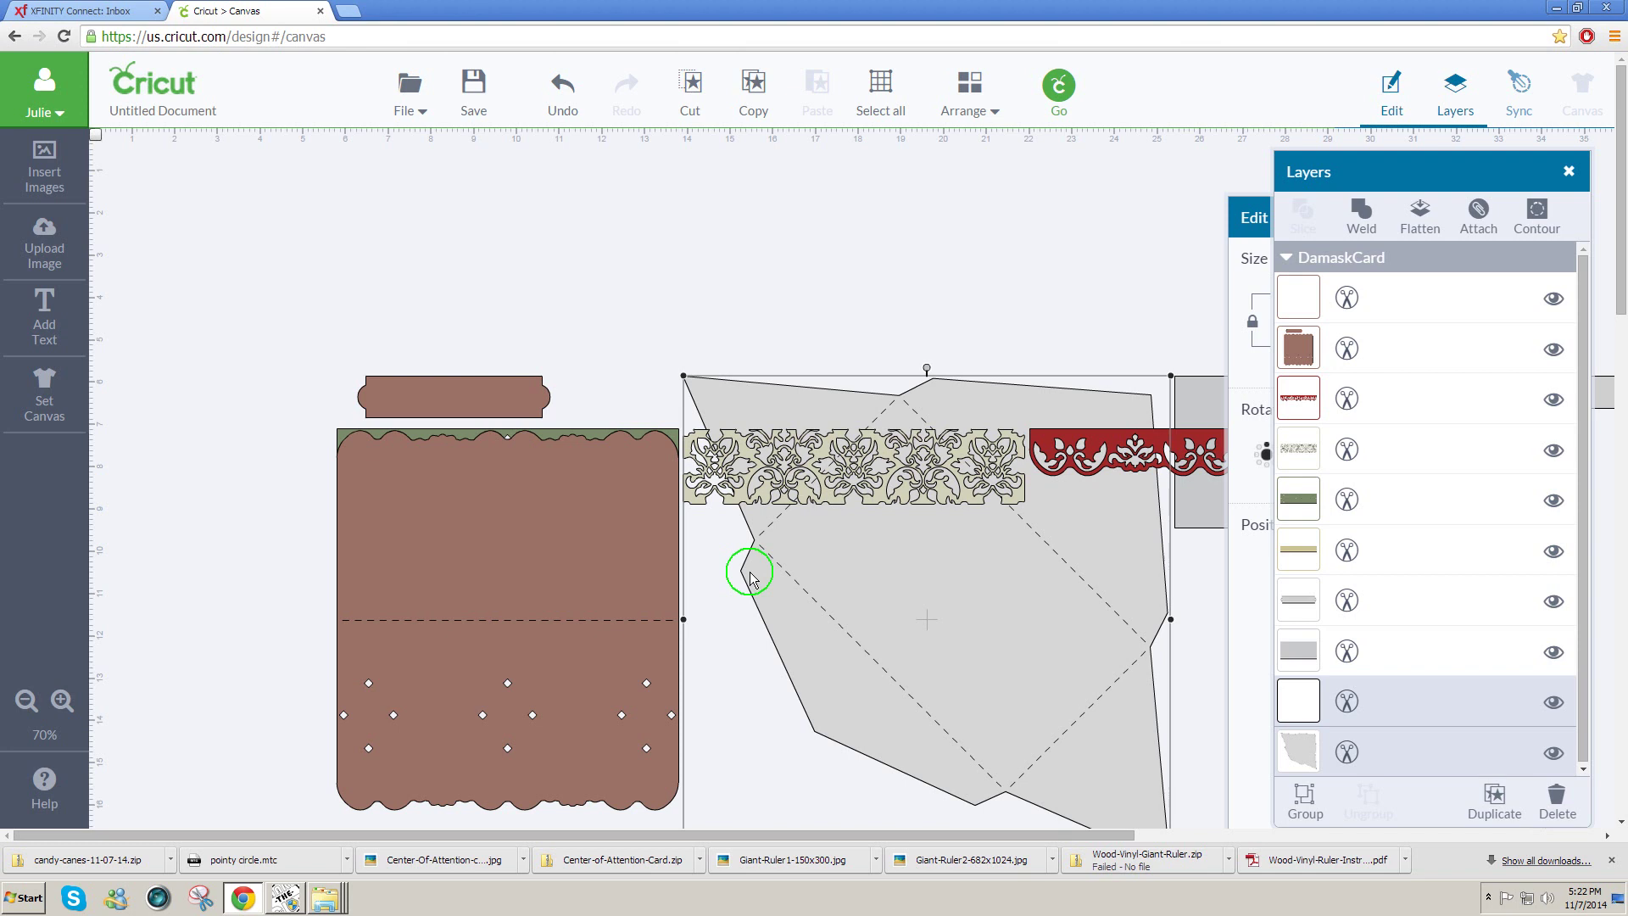
pyautogui.rightClick(750, 579)
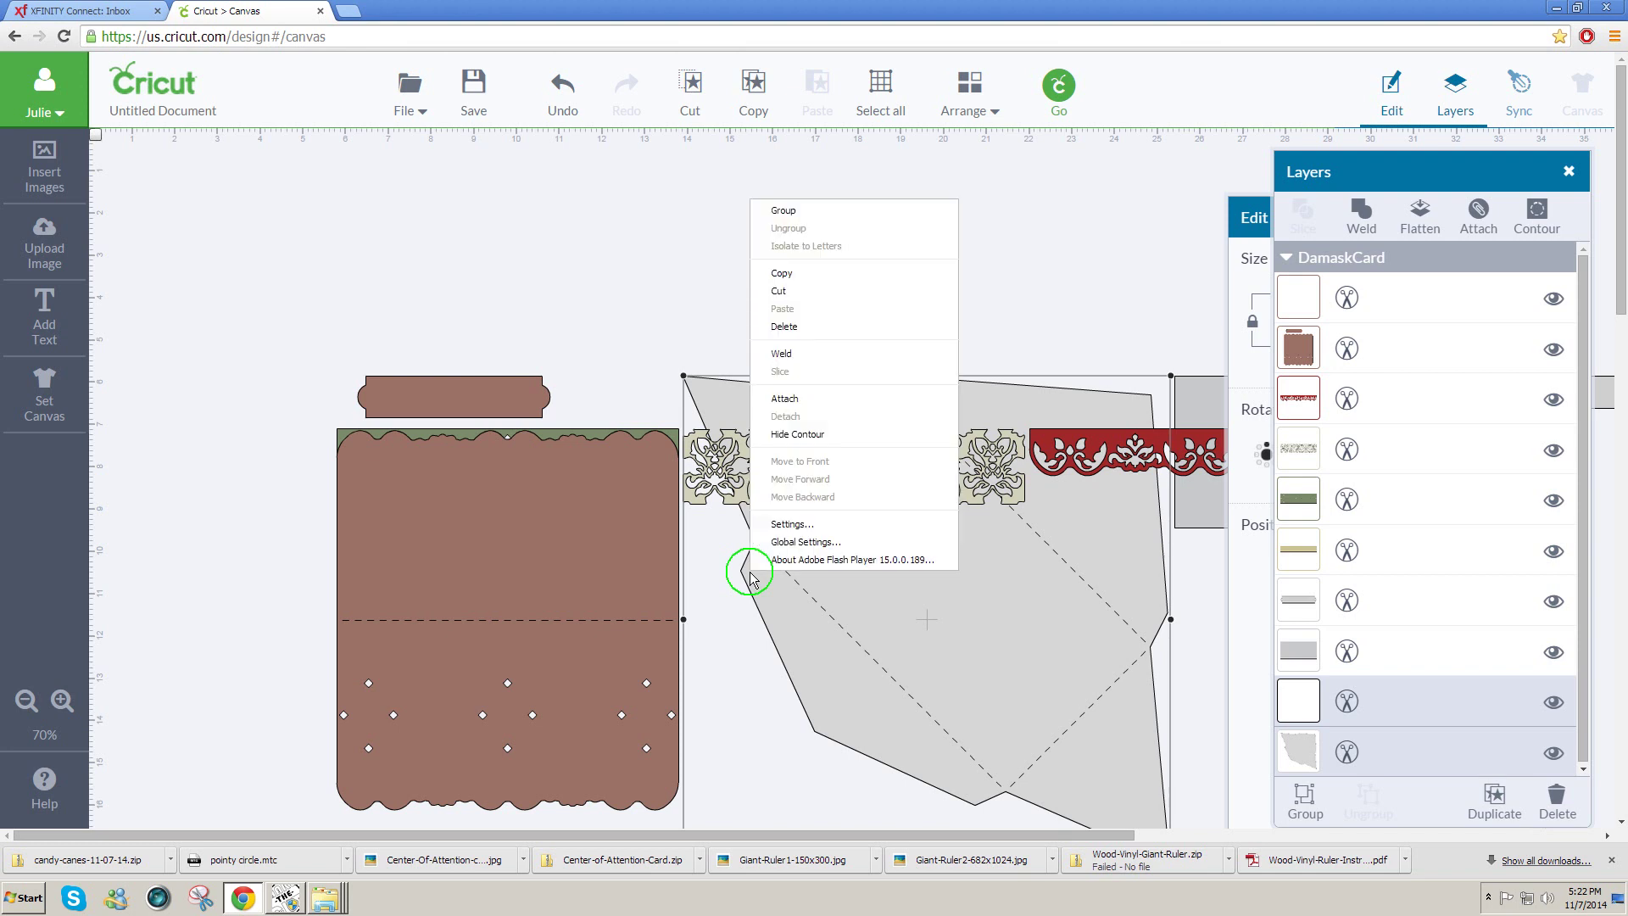
pyautogui.click(805, 399)
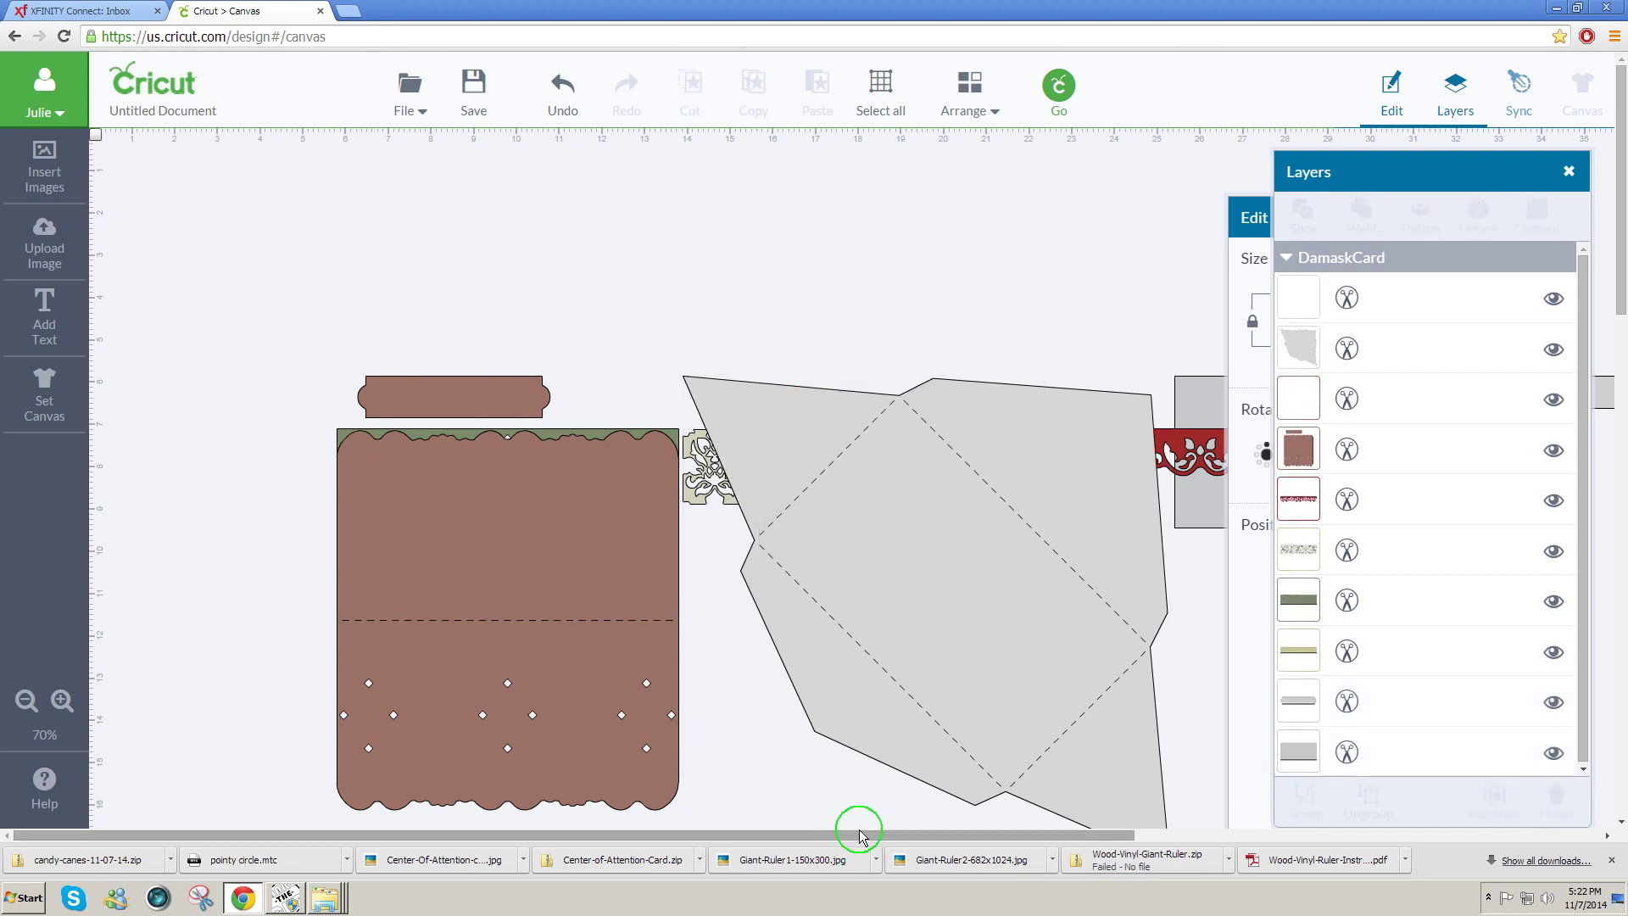
pyautogui.moveTo(865, 835); pyautogui.dragTo(822, 785)
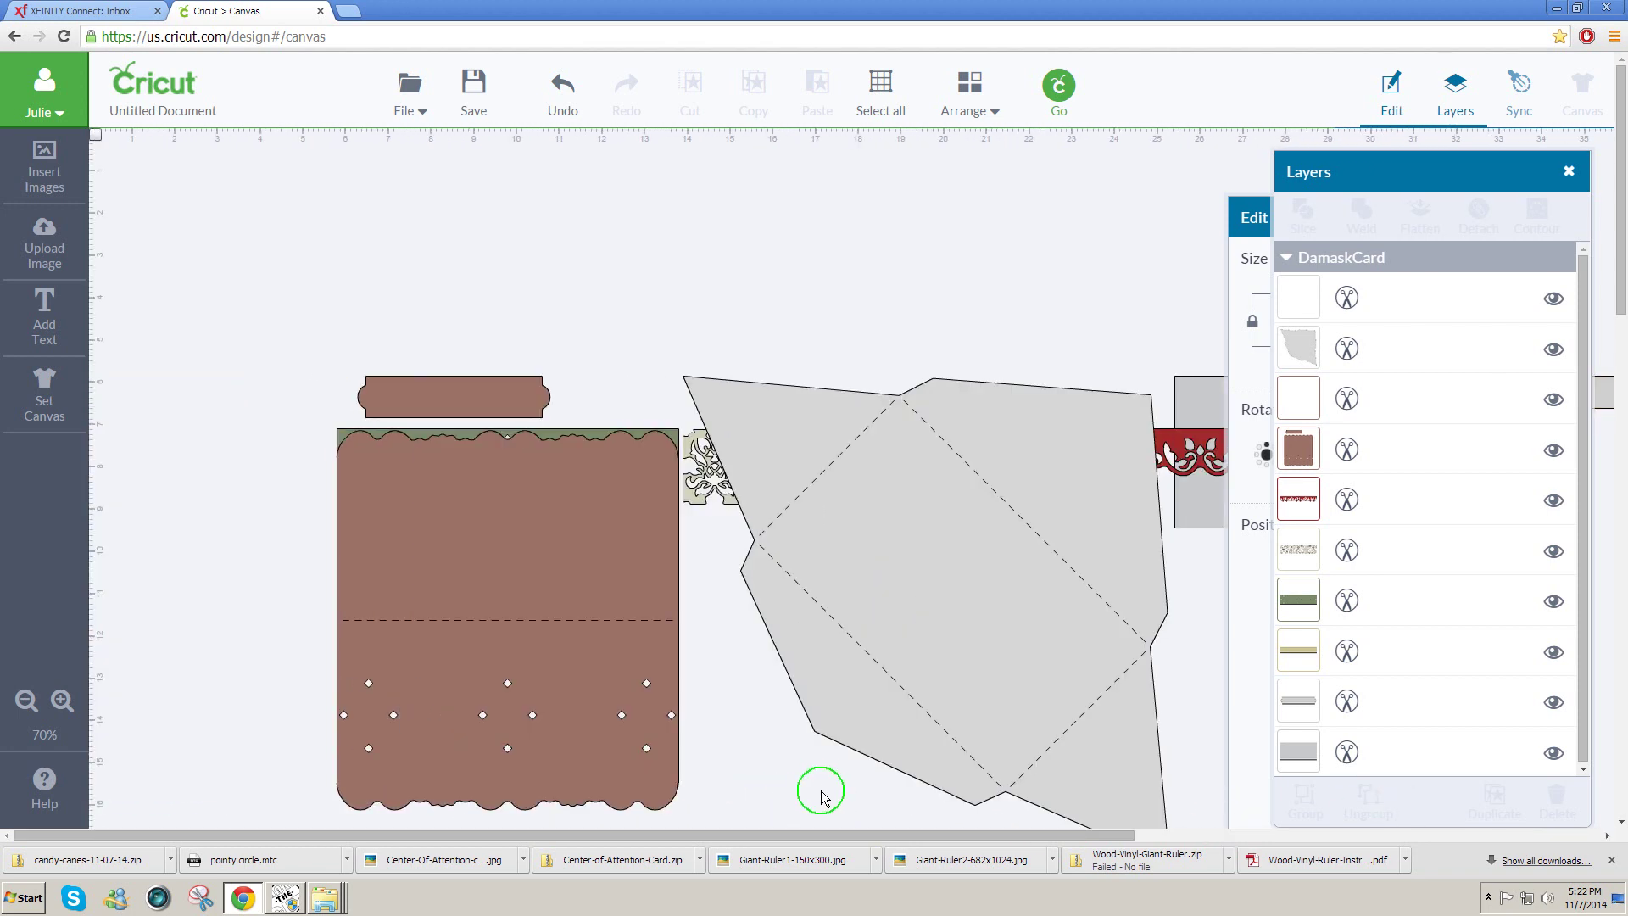
pyautogui.click(1057, 94)
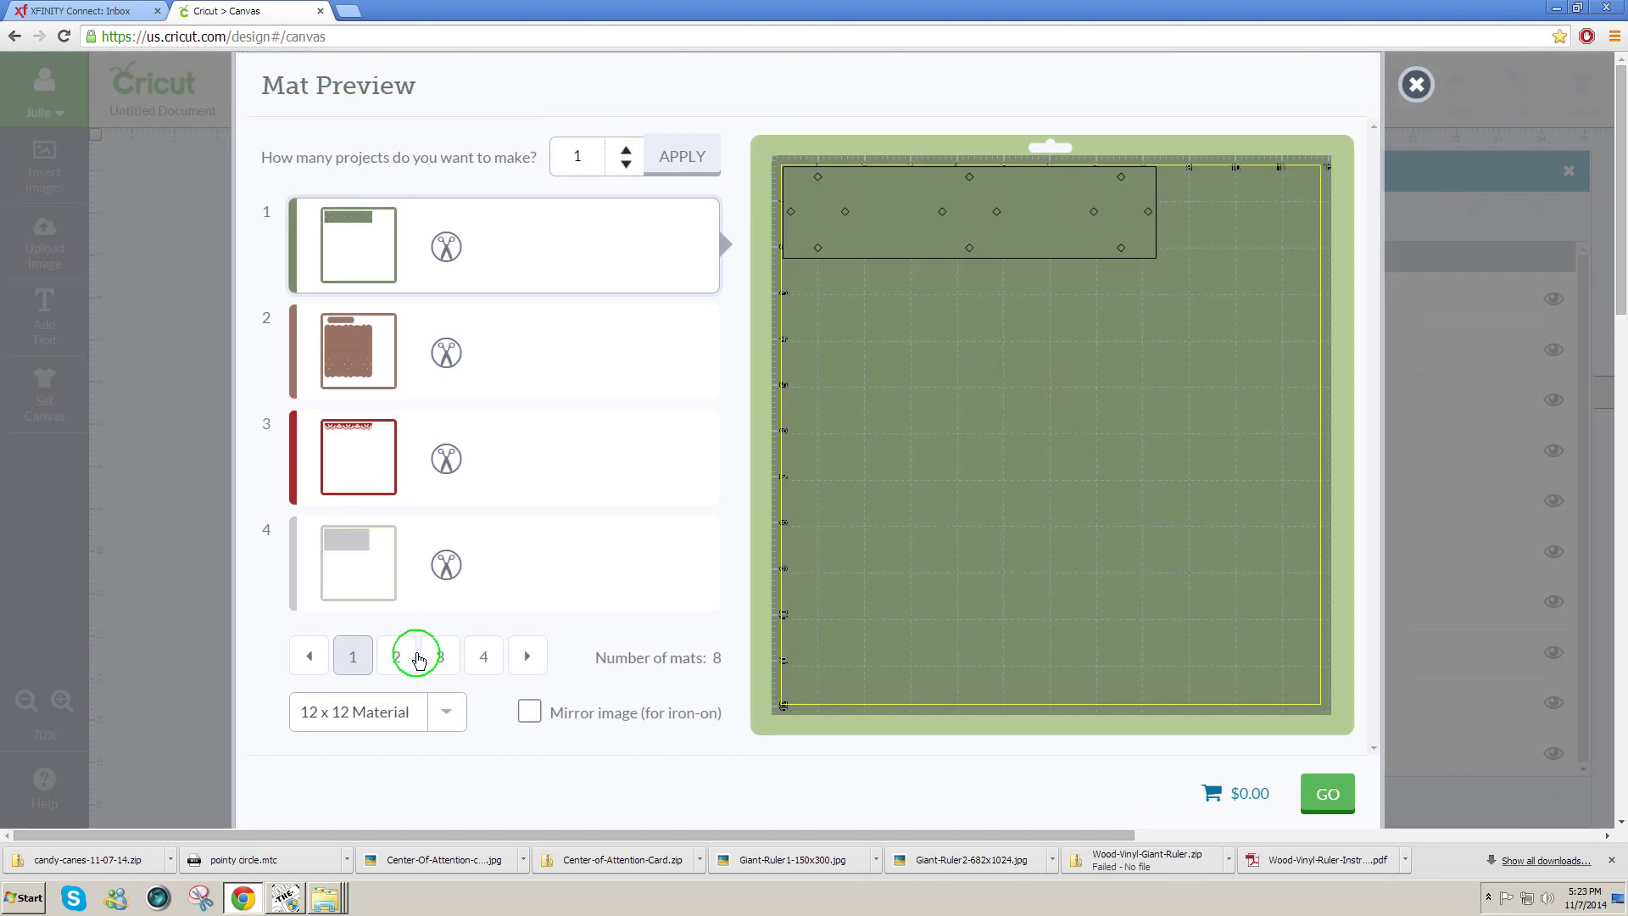
pyautogui.click(528, 657)
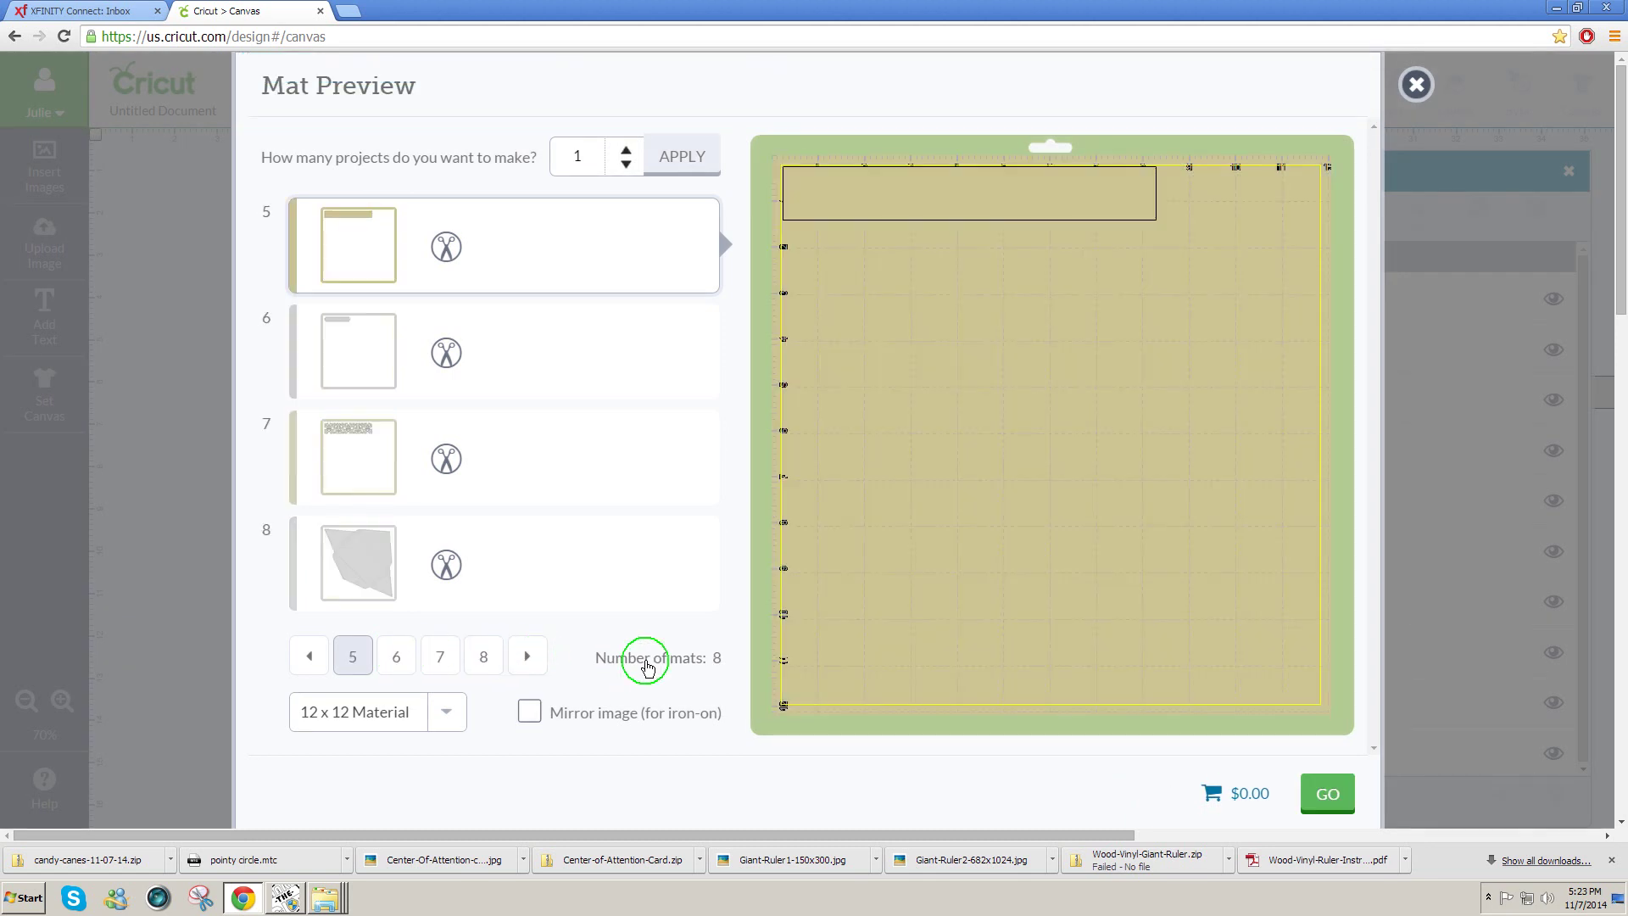
pyautogui.click(483, 658)
pyautogui.click(437, 658)
pyautogui.click(400, 660)
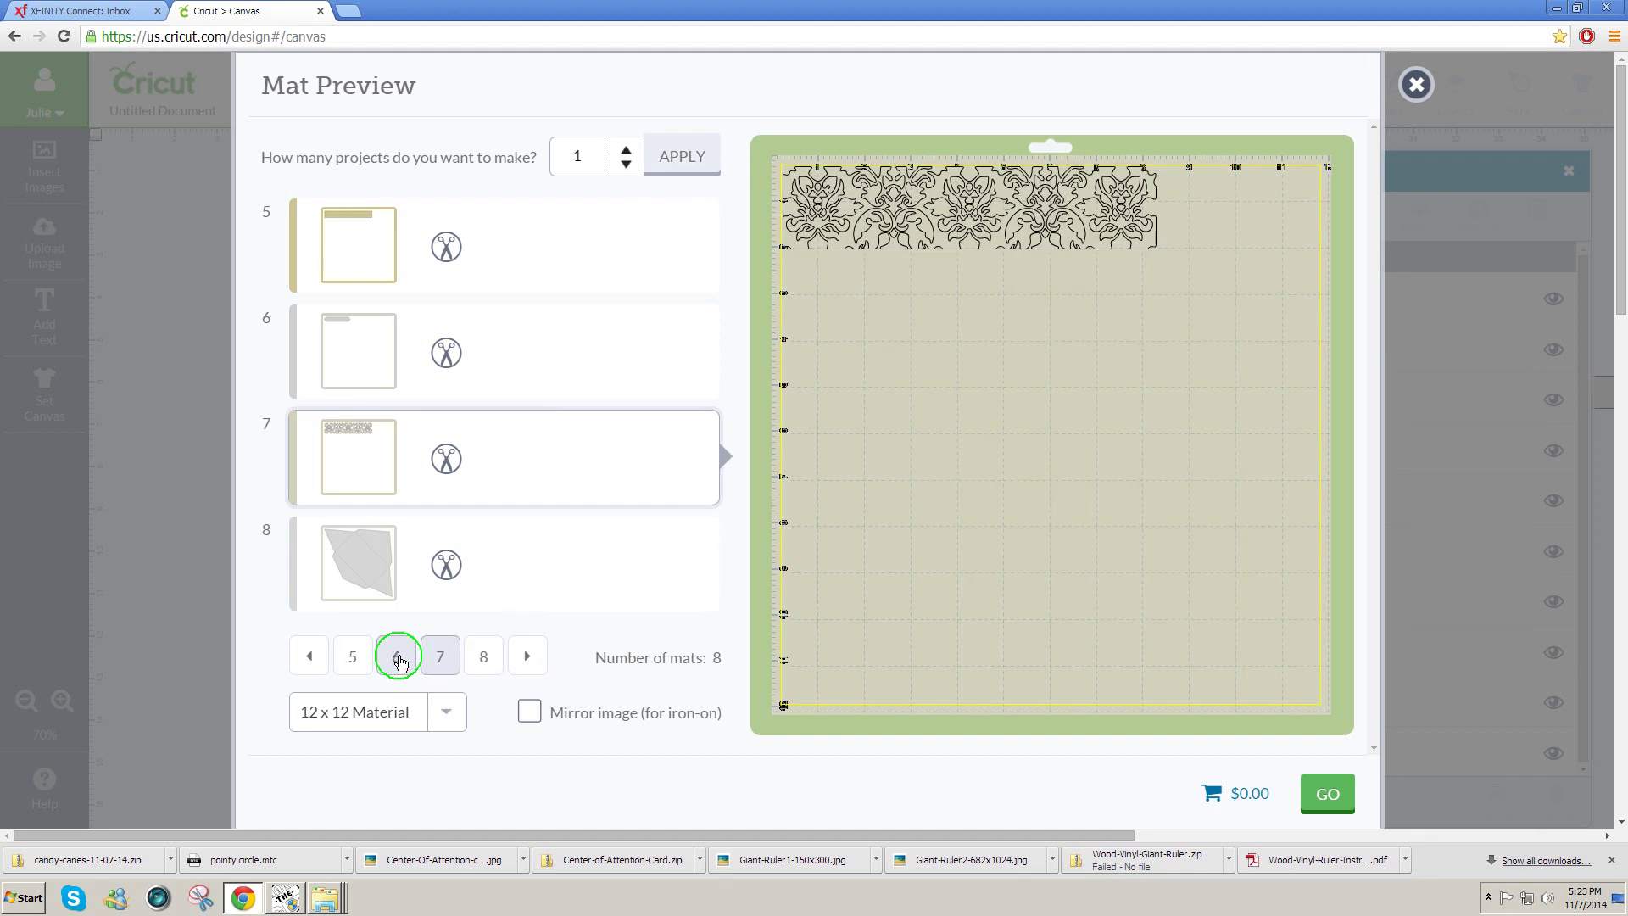
pyautogui.click(354, 663)
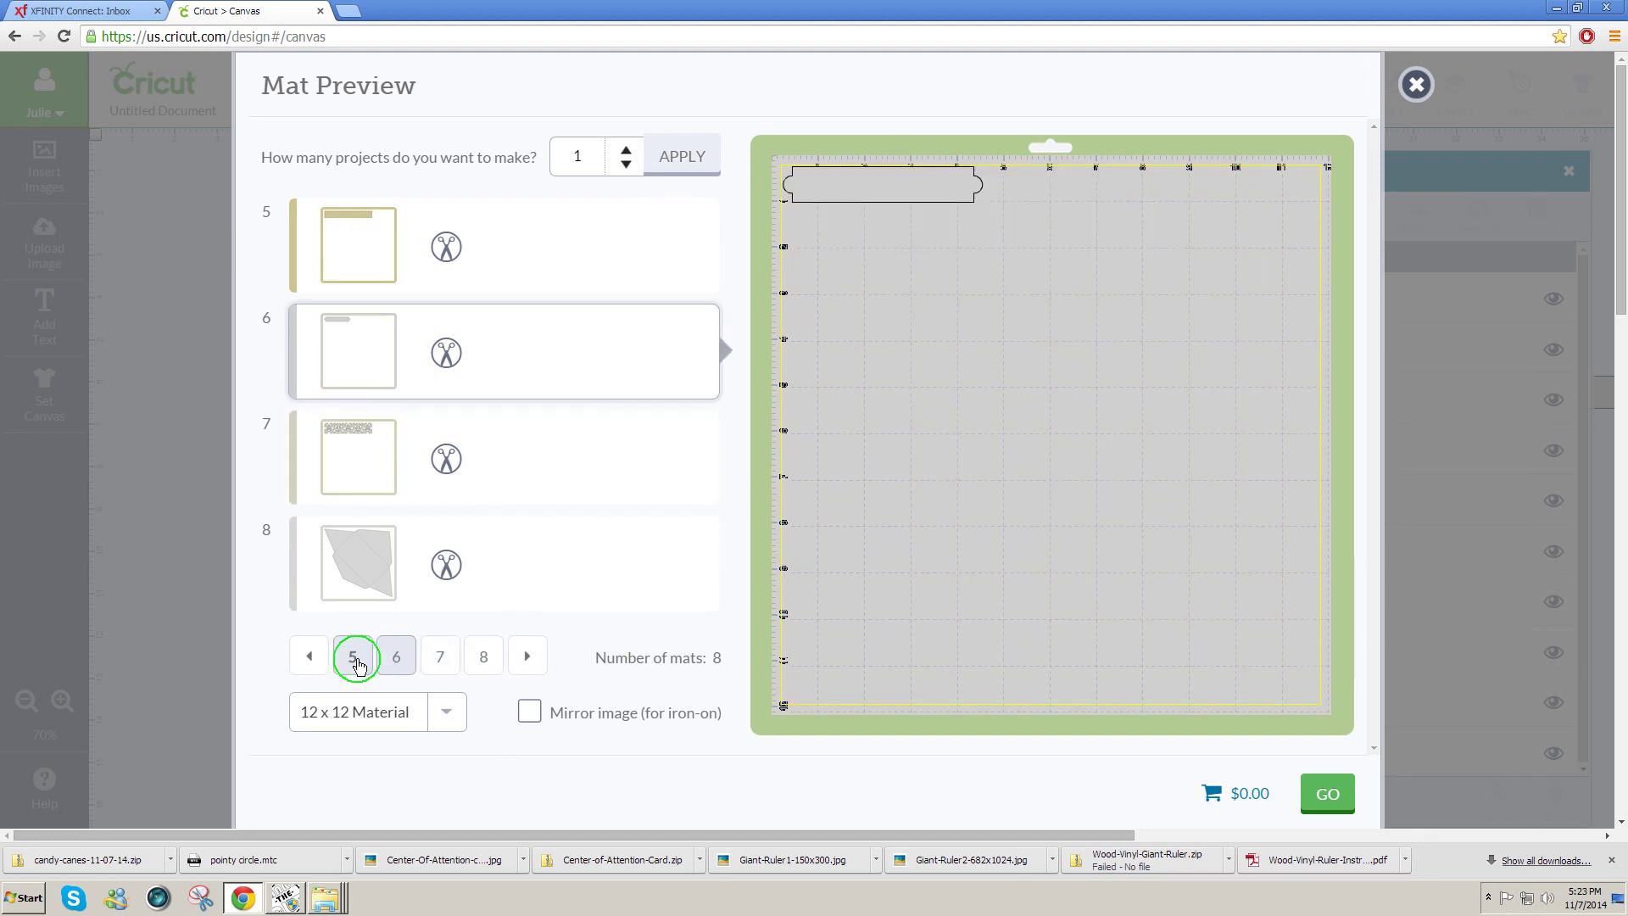
pyautogui.click(309, 657)
pyautogui.click(353, 660)
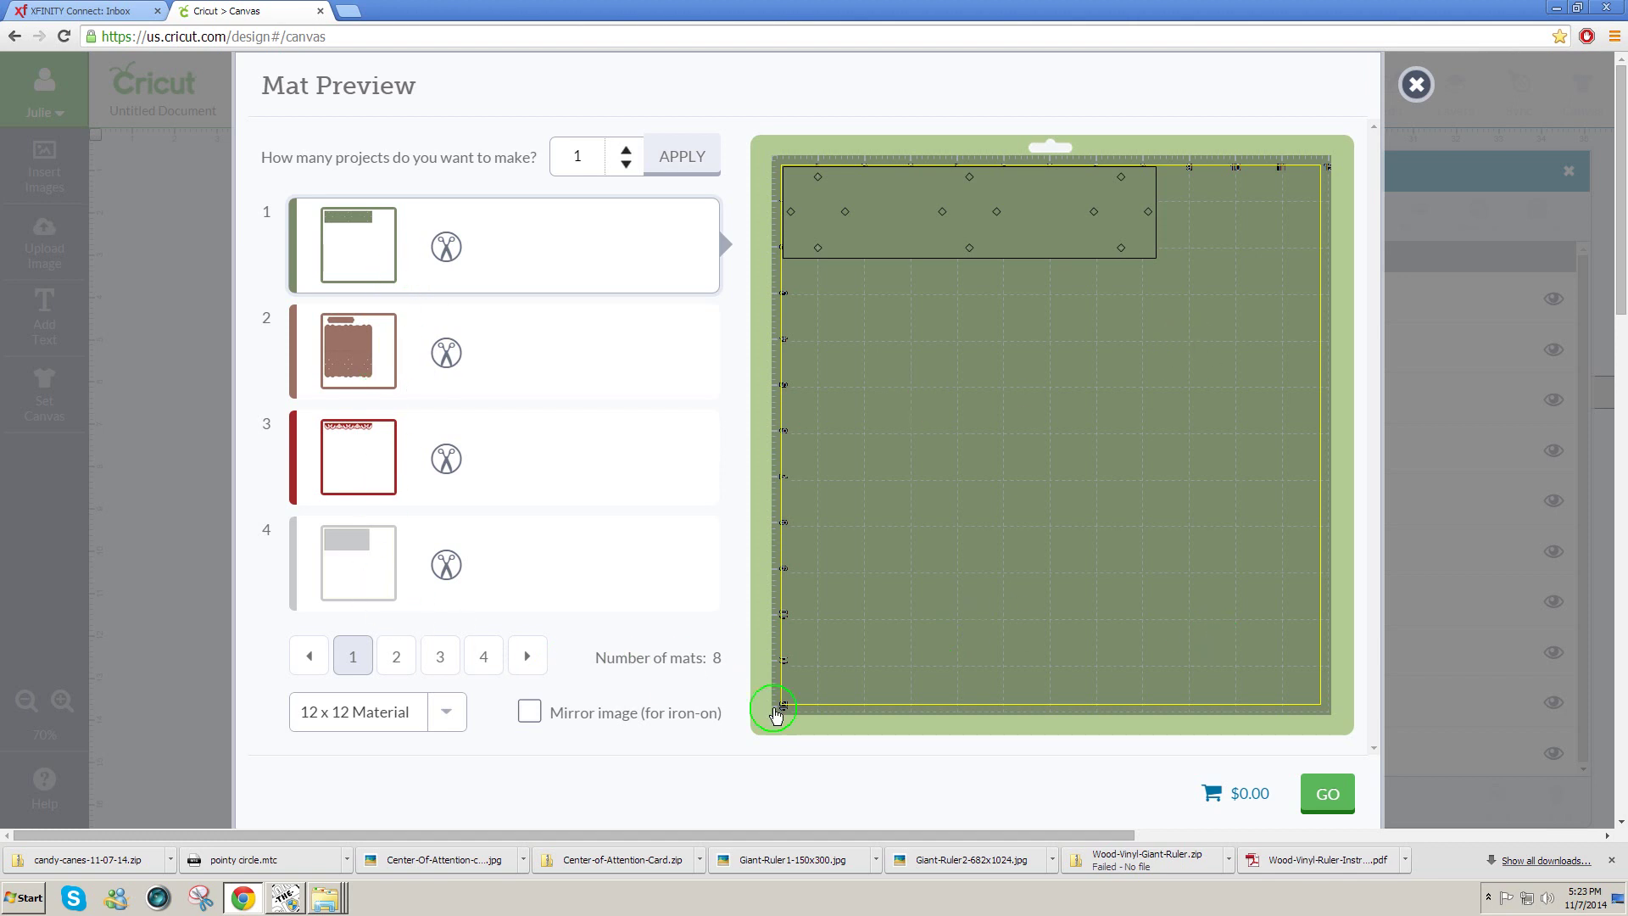
pyautogui.click(529, 660)
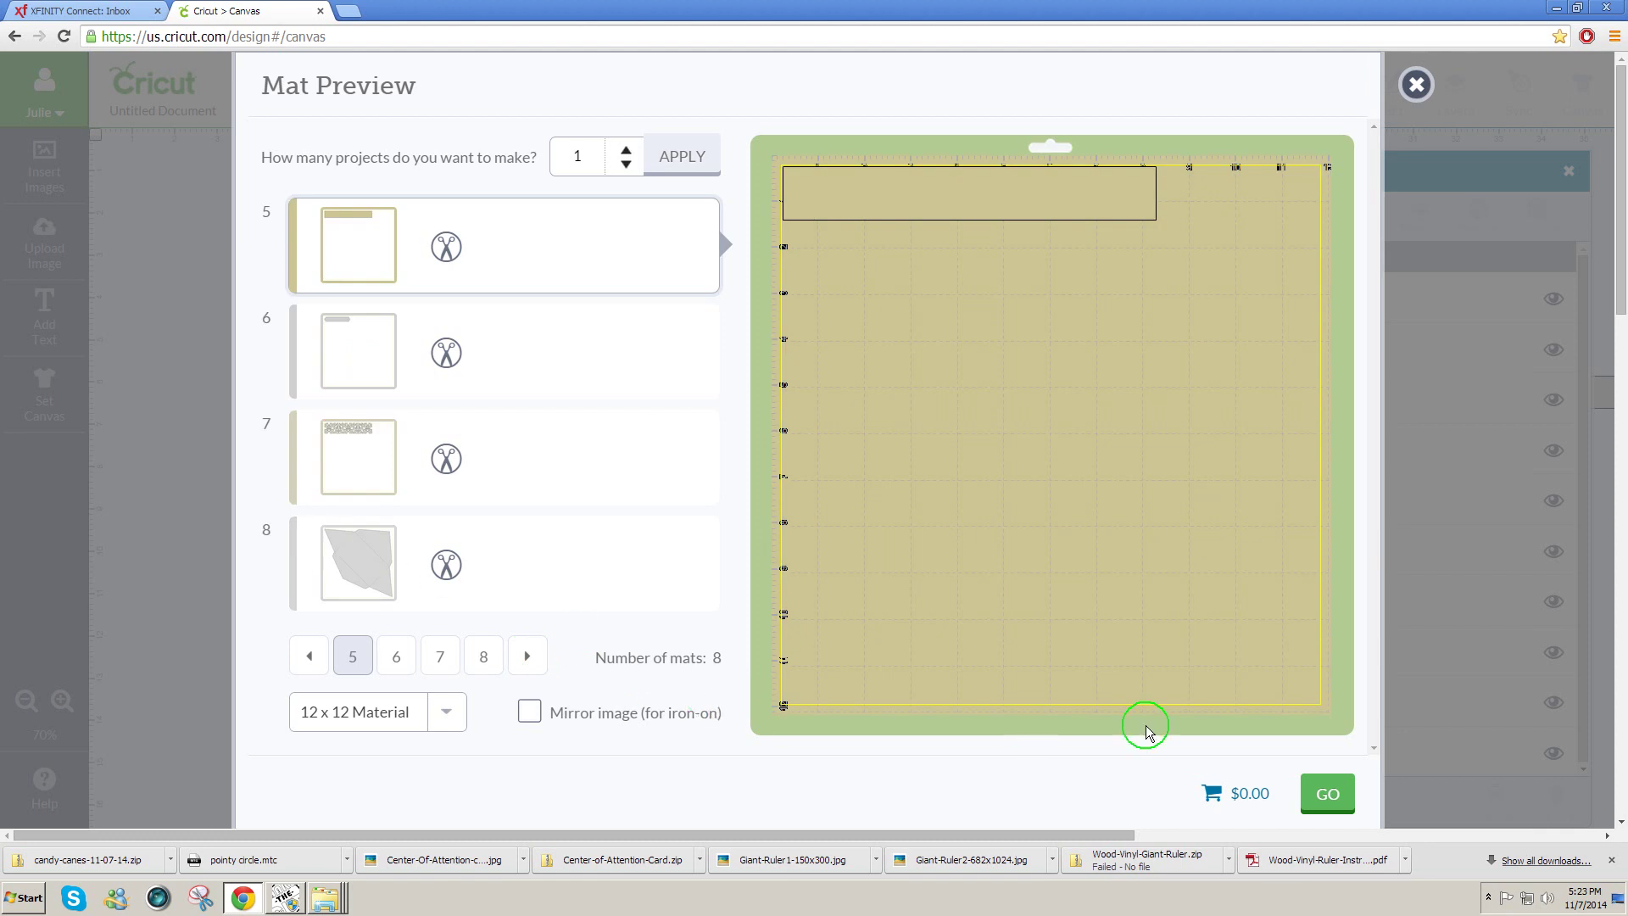
pyautogui.click(1414, 85)
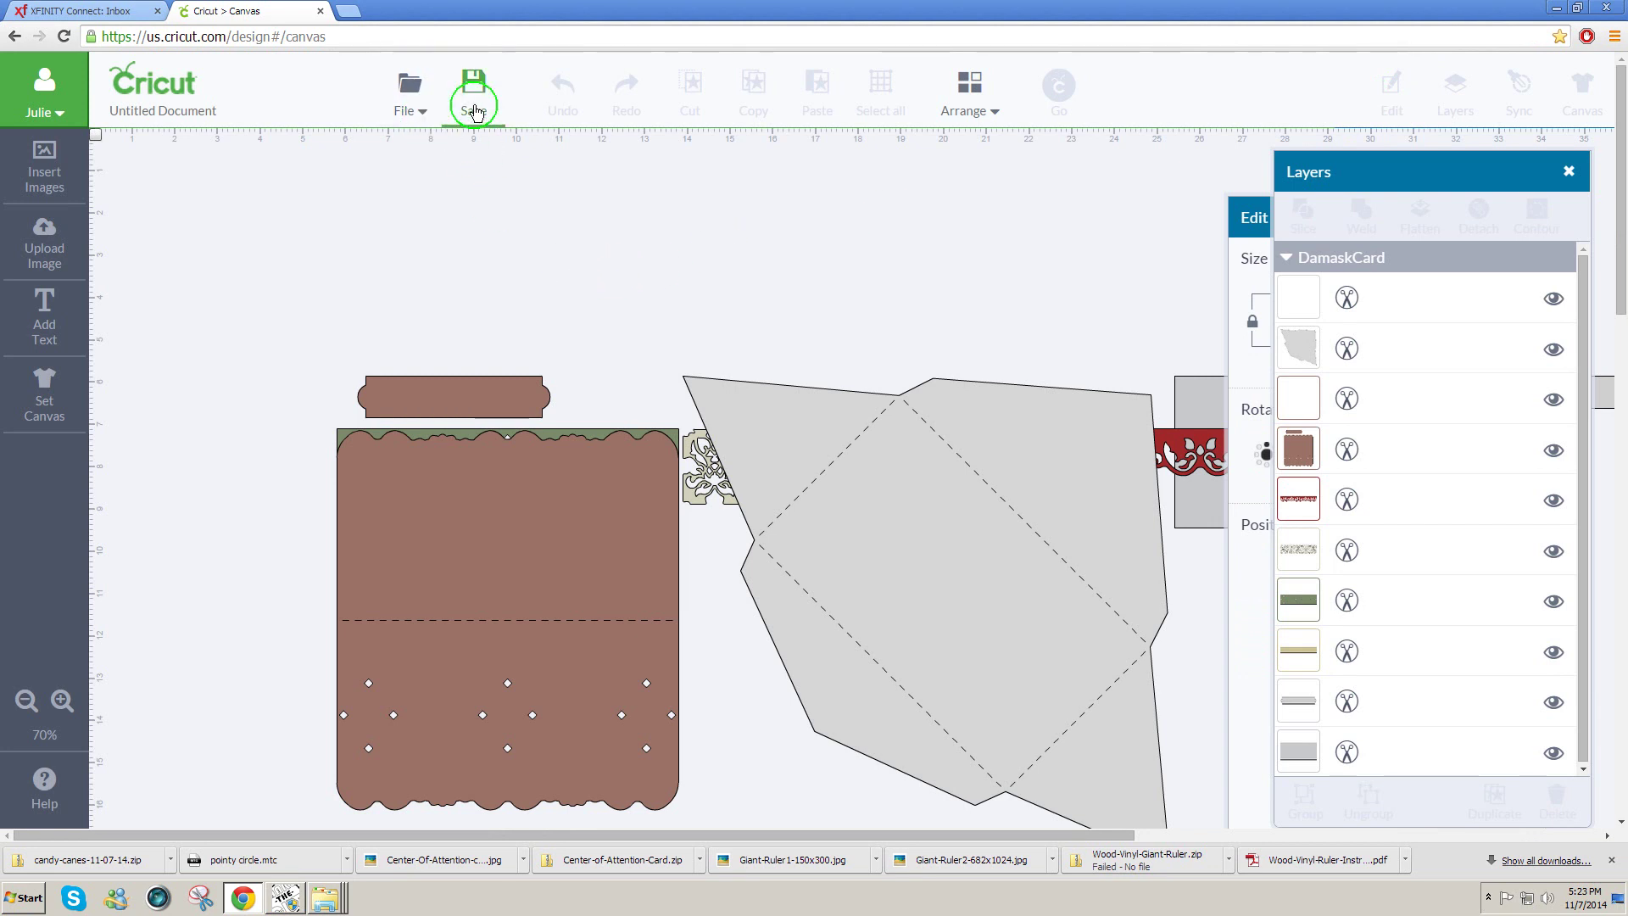
# Save the card as a new project under the name DaskCard1.
pyautogui.click(475, 111)
pyautogui.click(472, 226)
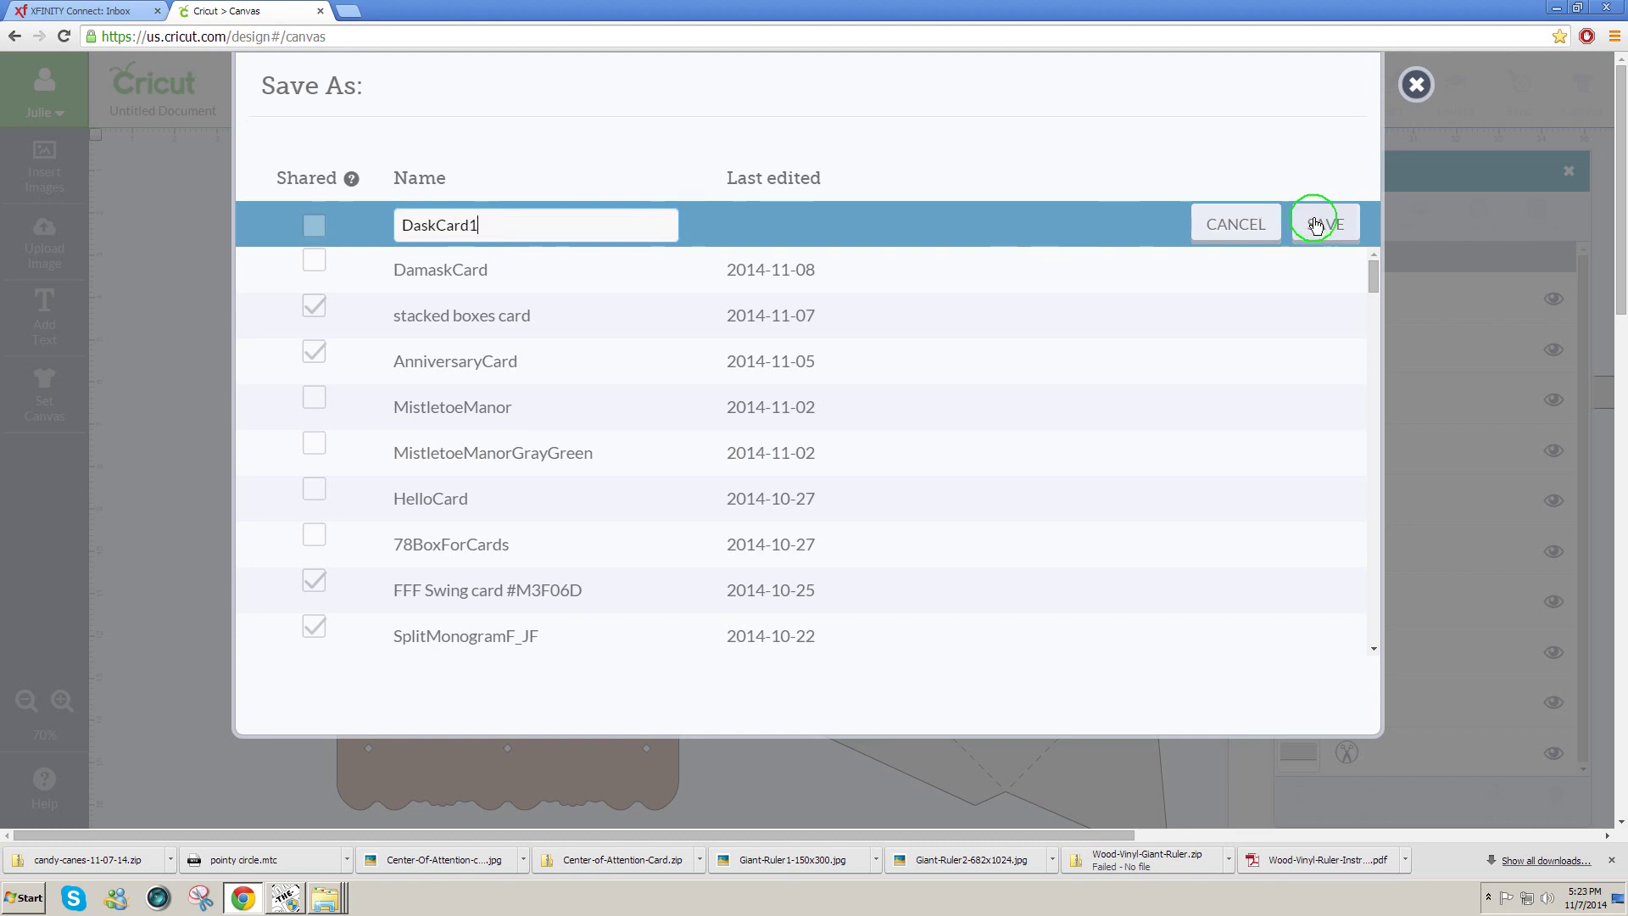
pyautogui.click(1315, 224)
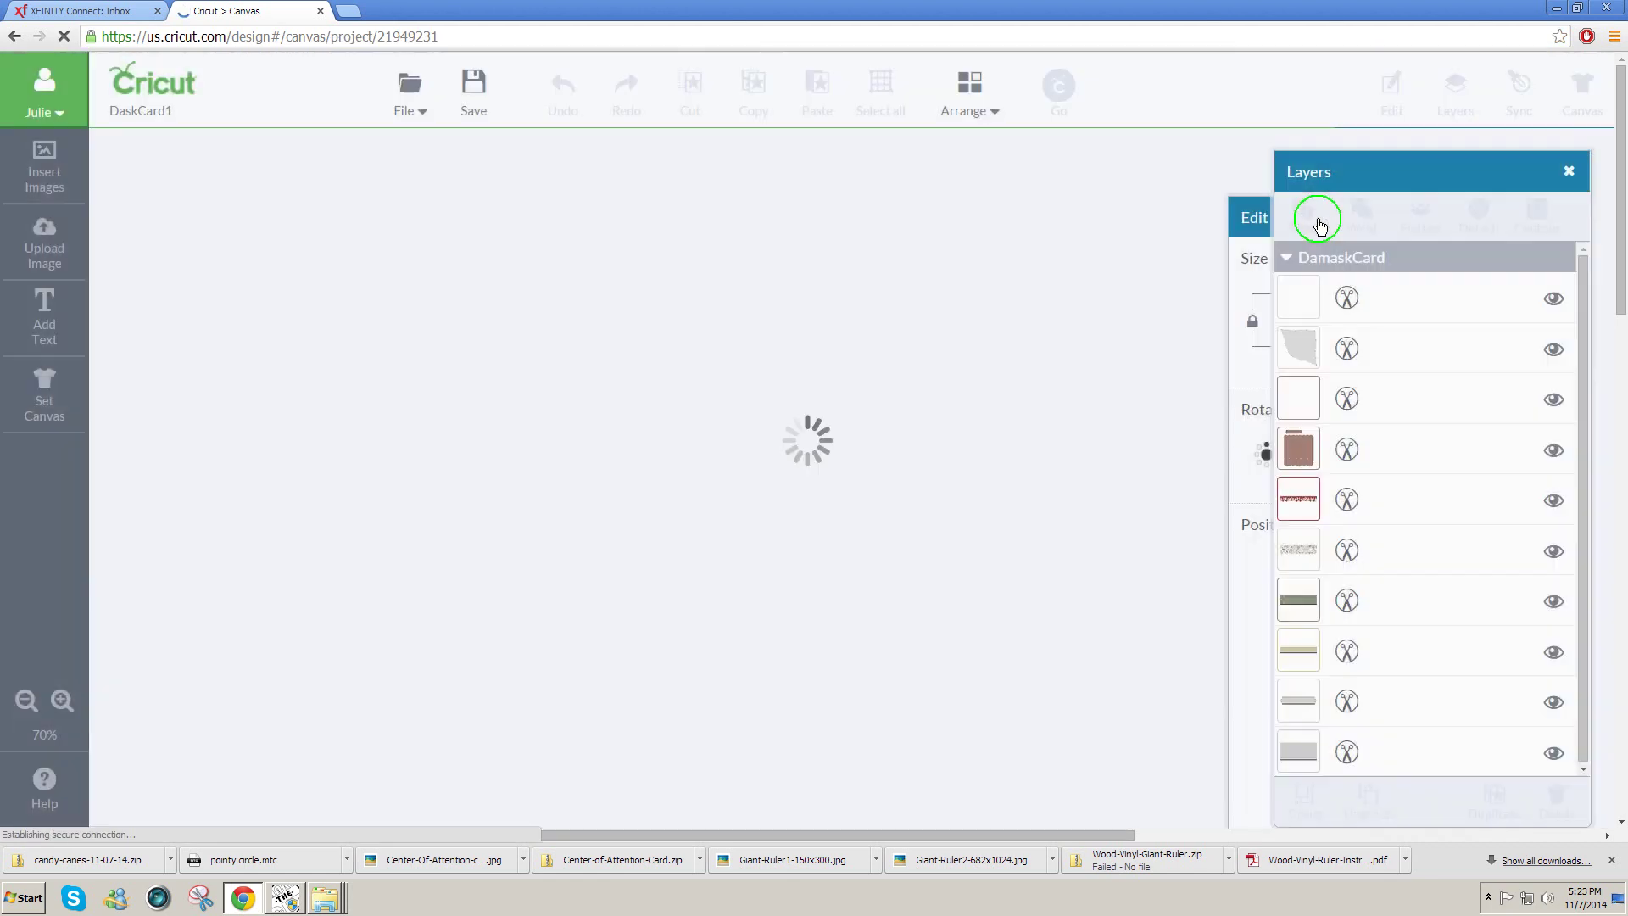